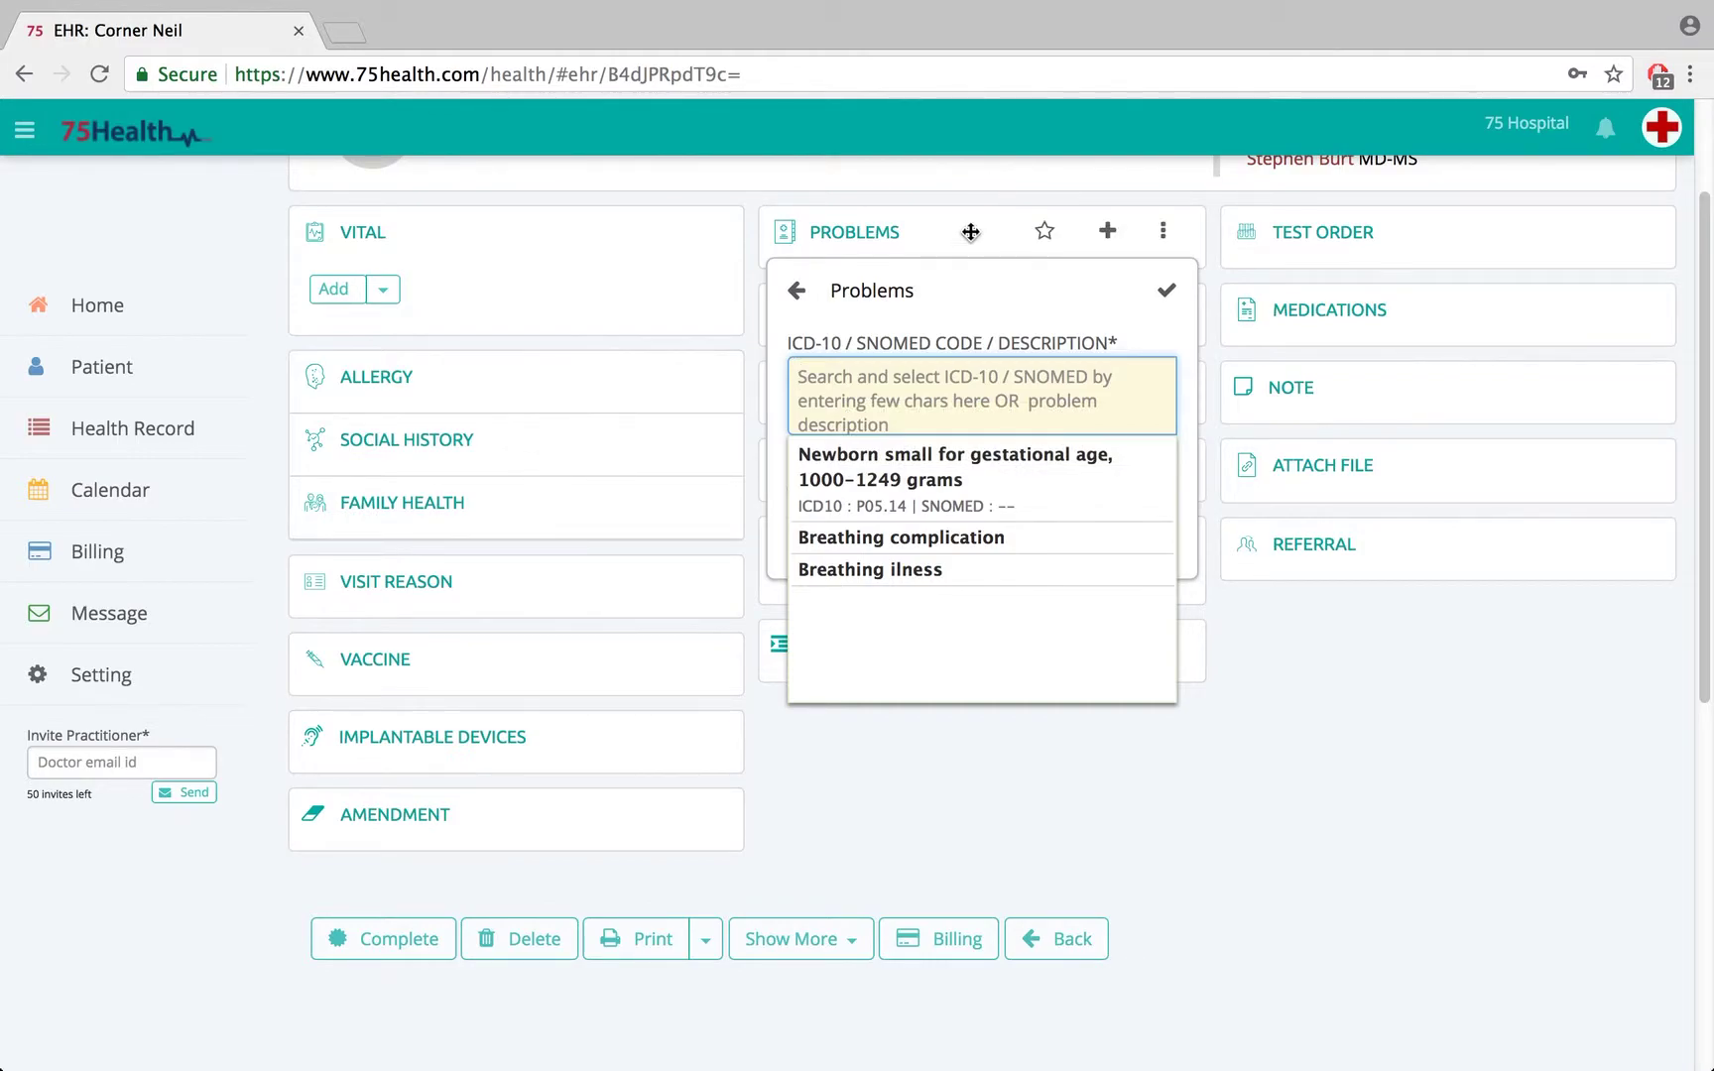
# Search the problem codes for "12" and select Newborn small for gestational age, 1250-1499 grams (ICD-10 P05.15)
pyautogui.write('12')
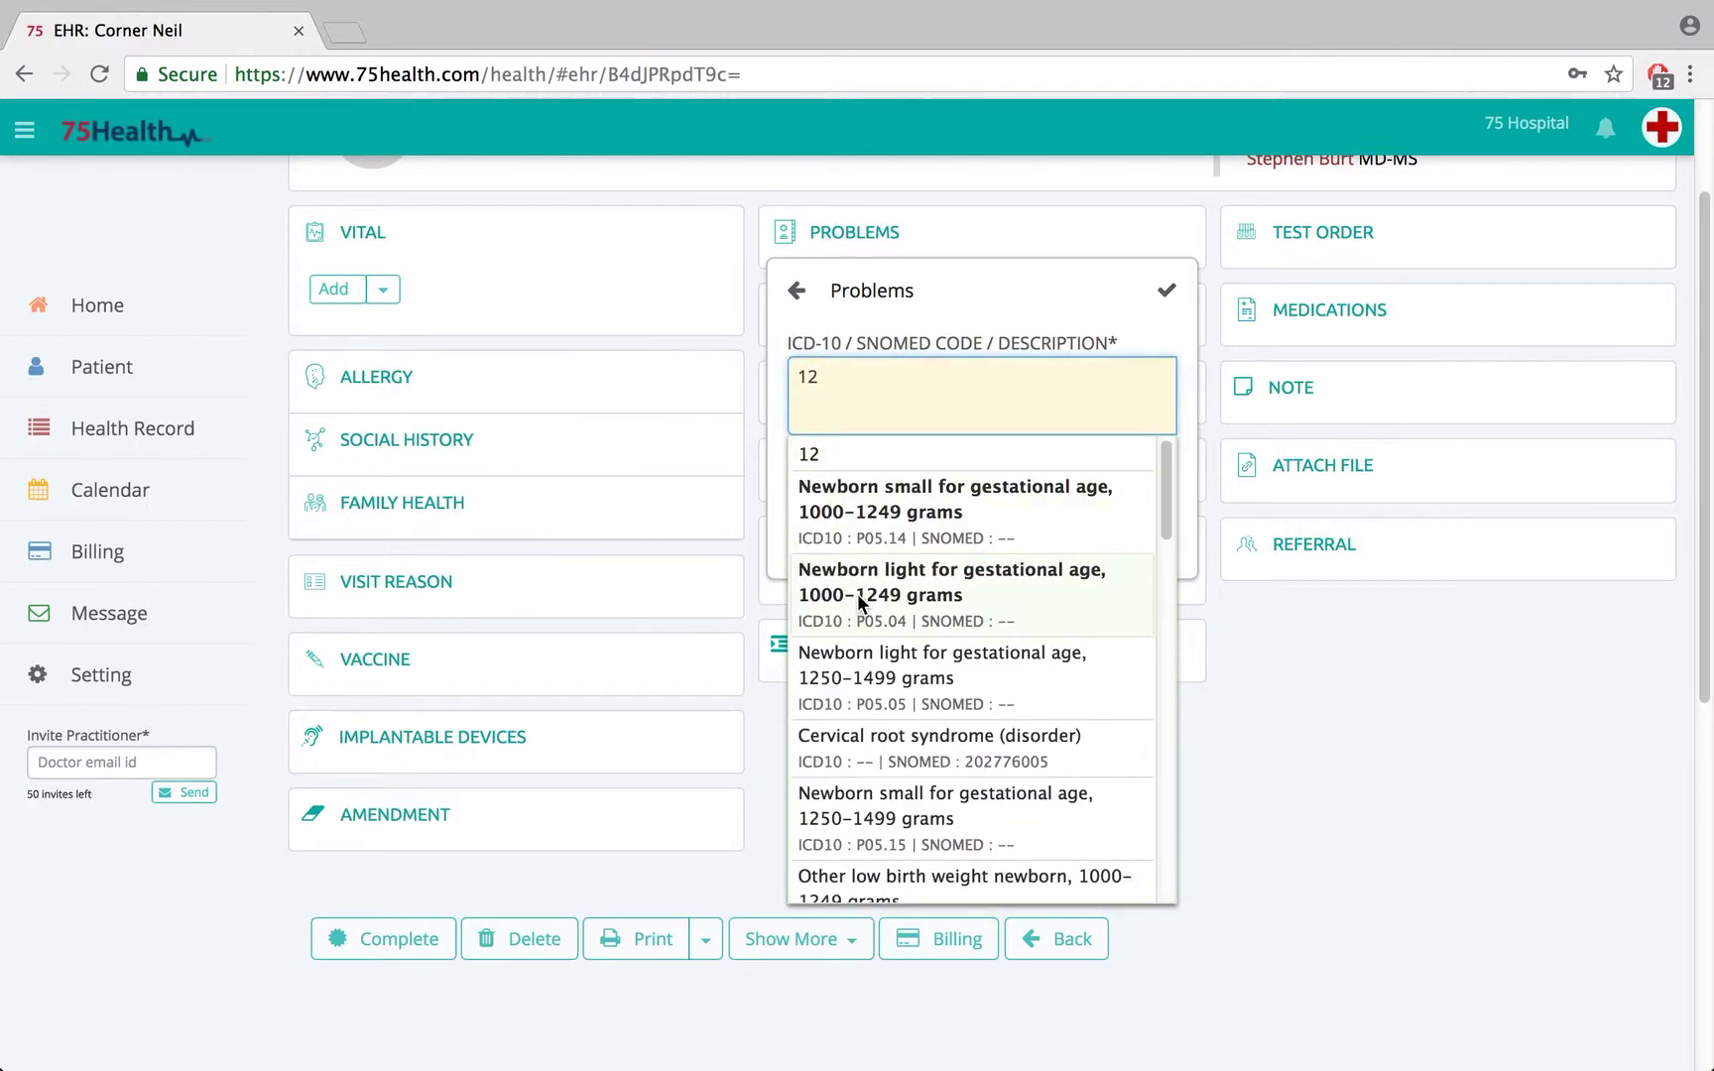
pyautogui.click(937, 822)
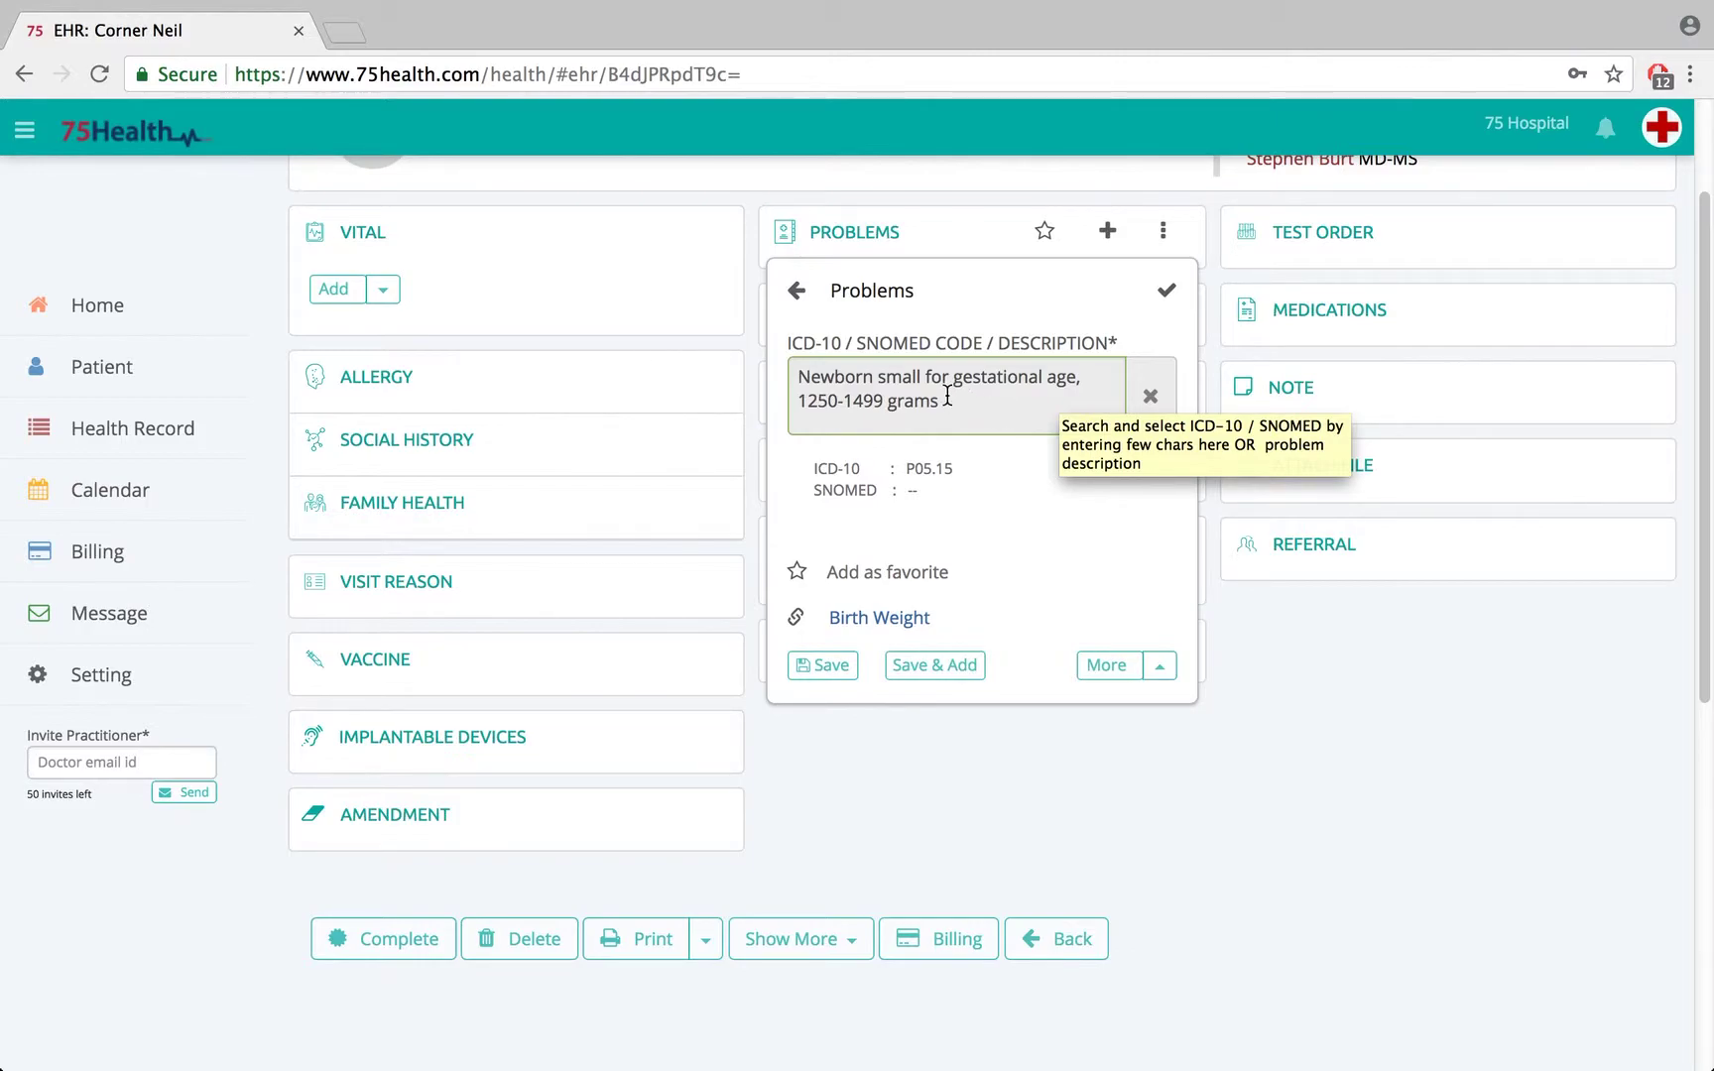
# View the linked Birth Weight reference page for the selected problem and return to the health record
pyautogui.click(870, 625)
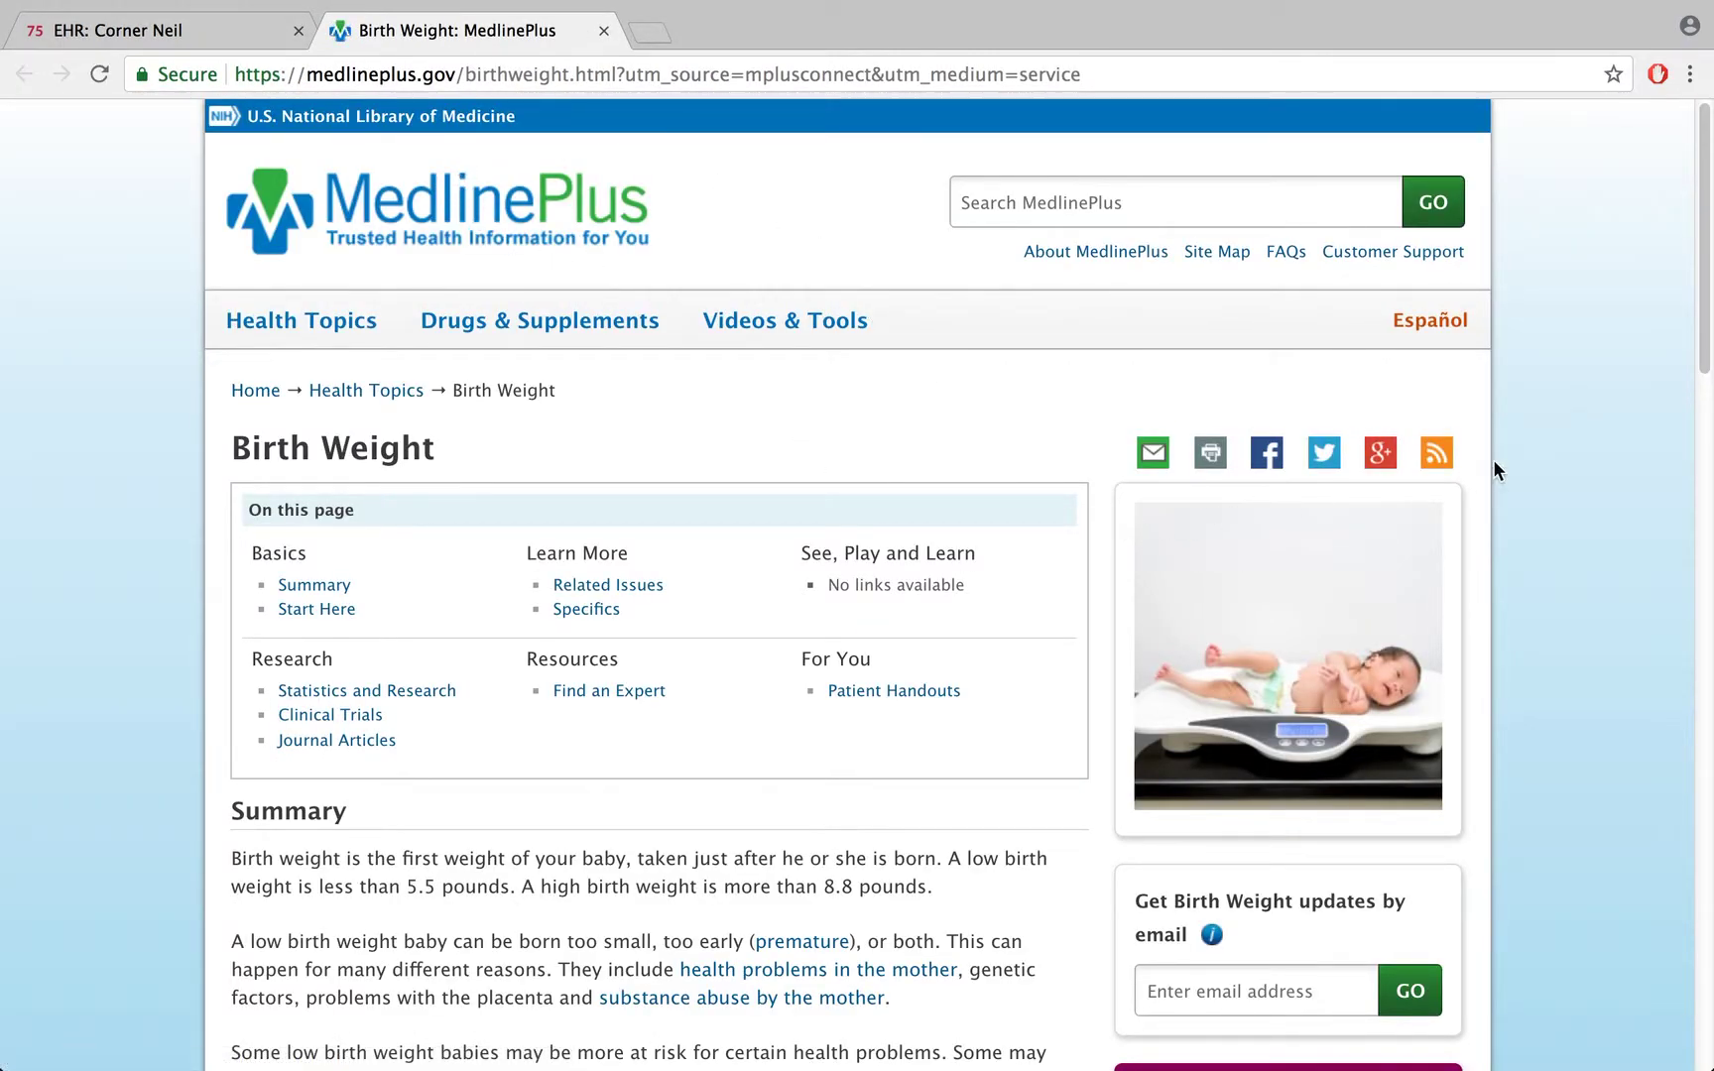
pyautogui.moveTo(1708, 321)
pyautogui.mouseDown()
pyautogui.moveTo(1707, 470)
pyautogui.moveTo(1704, 315)
pyautogui.mouseUp()
pyautogui.click(603, 32)
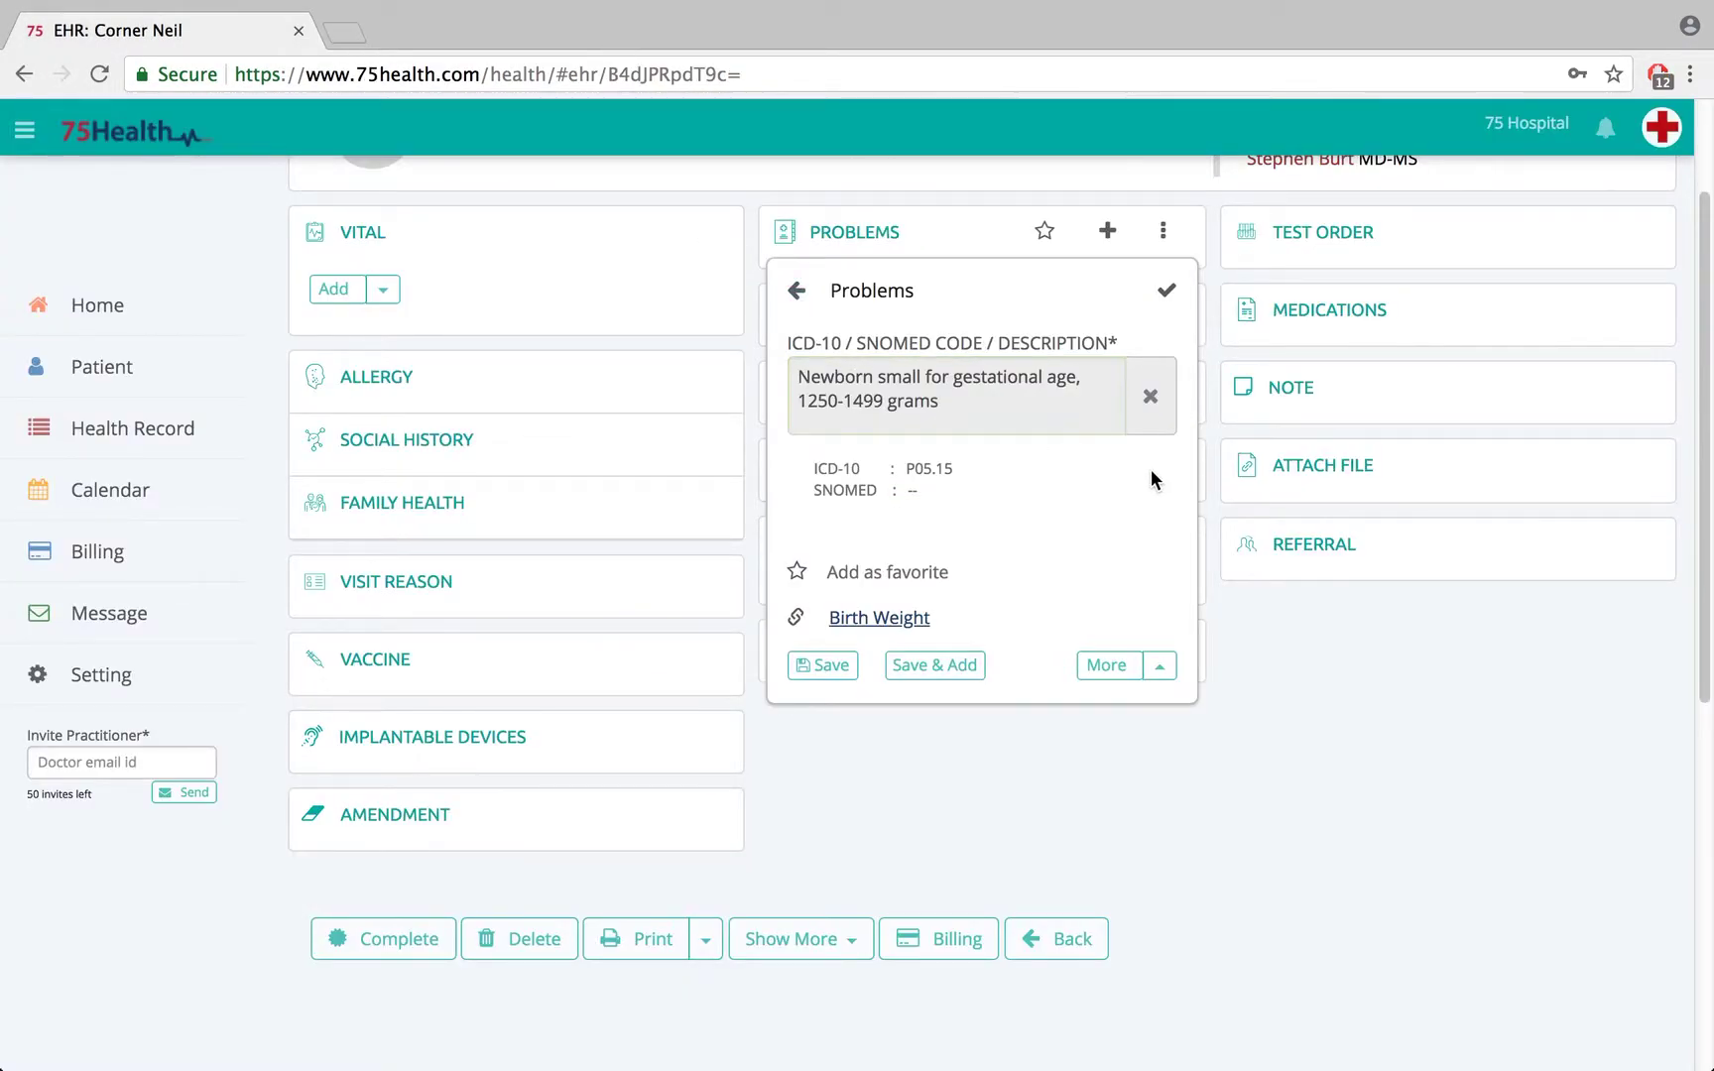
# Add the Notes and From Date fields to the problem, enter "Notes" as the note and set the date to 2018-06-21
pyautogui.click(1117, 666)
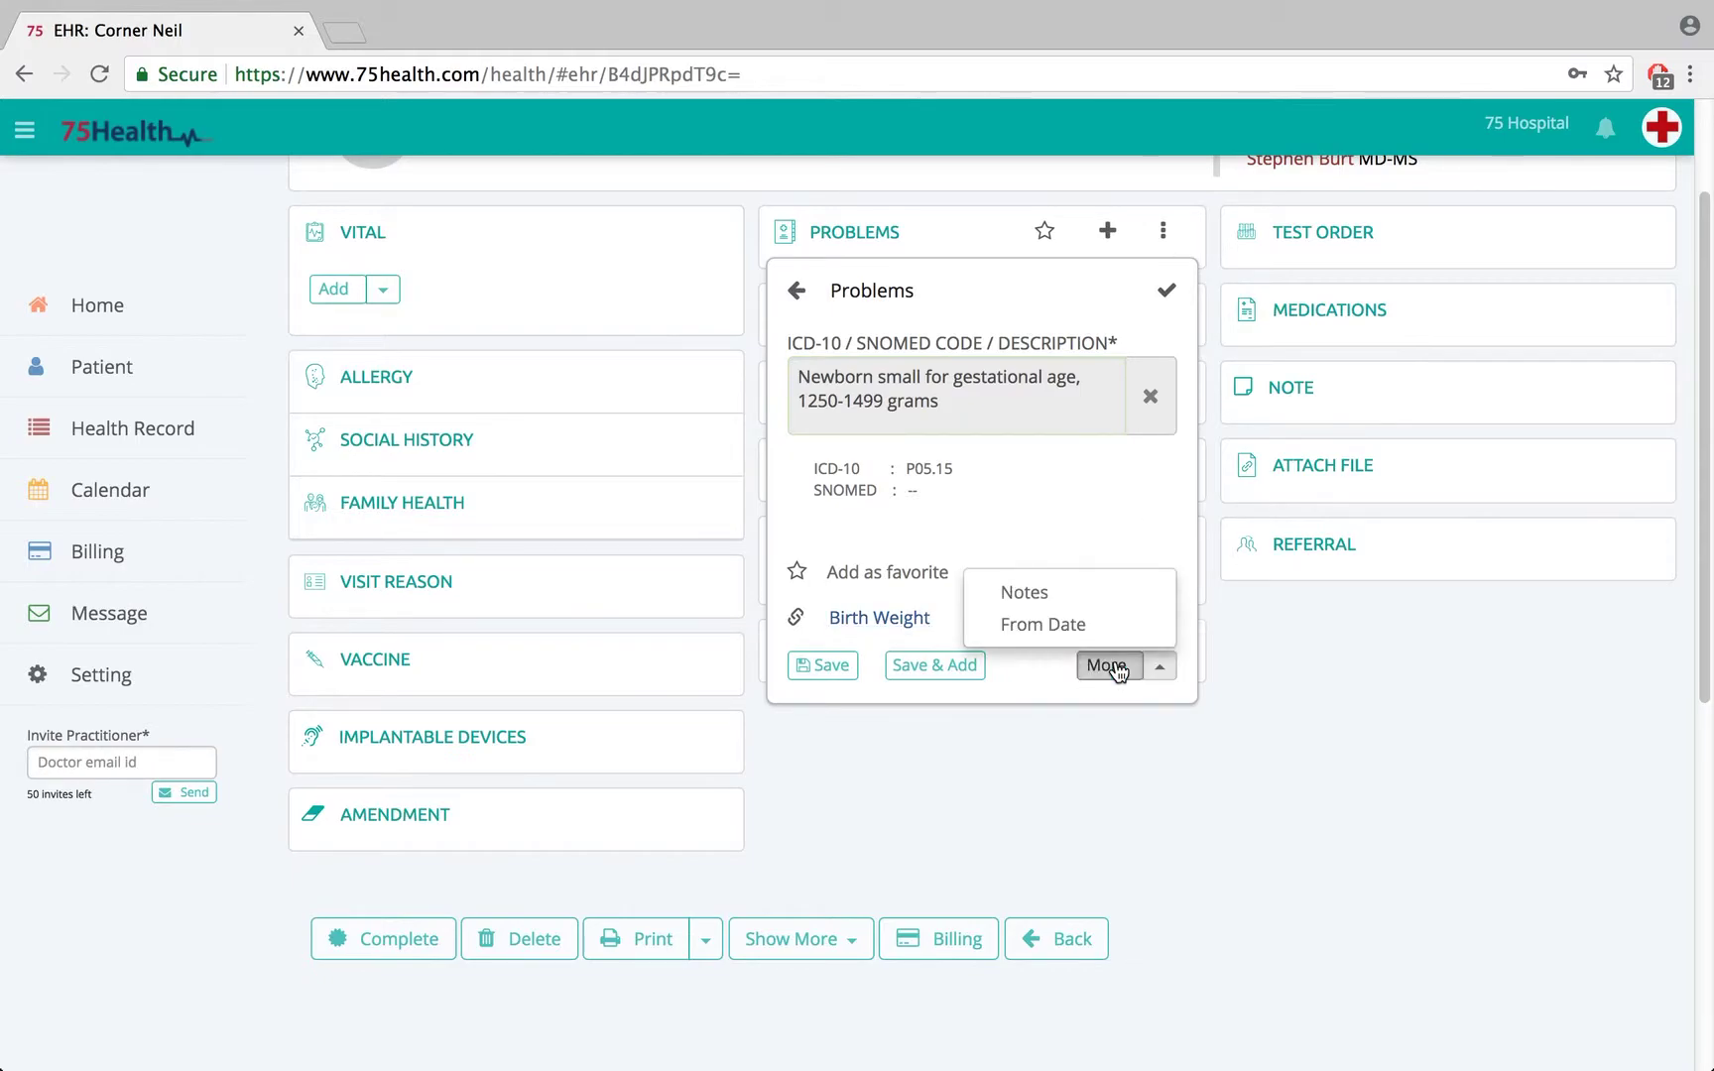
pyautogui.click(1090, 595)
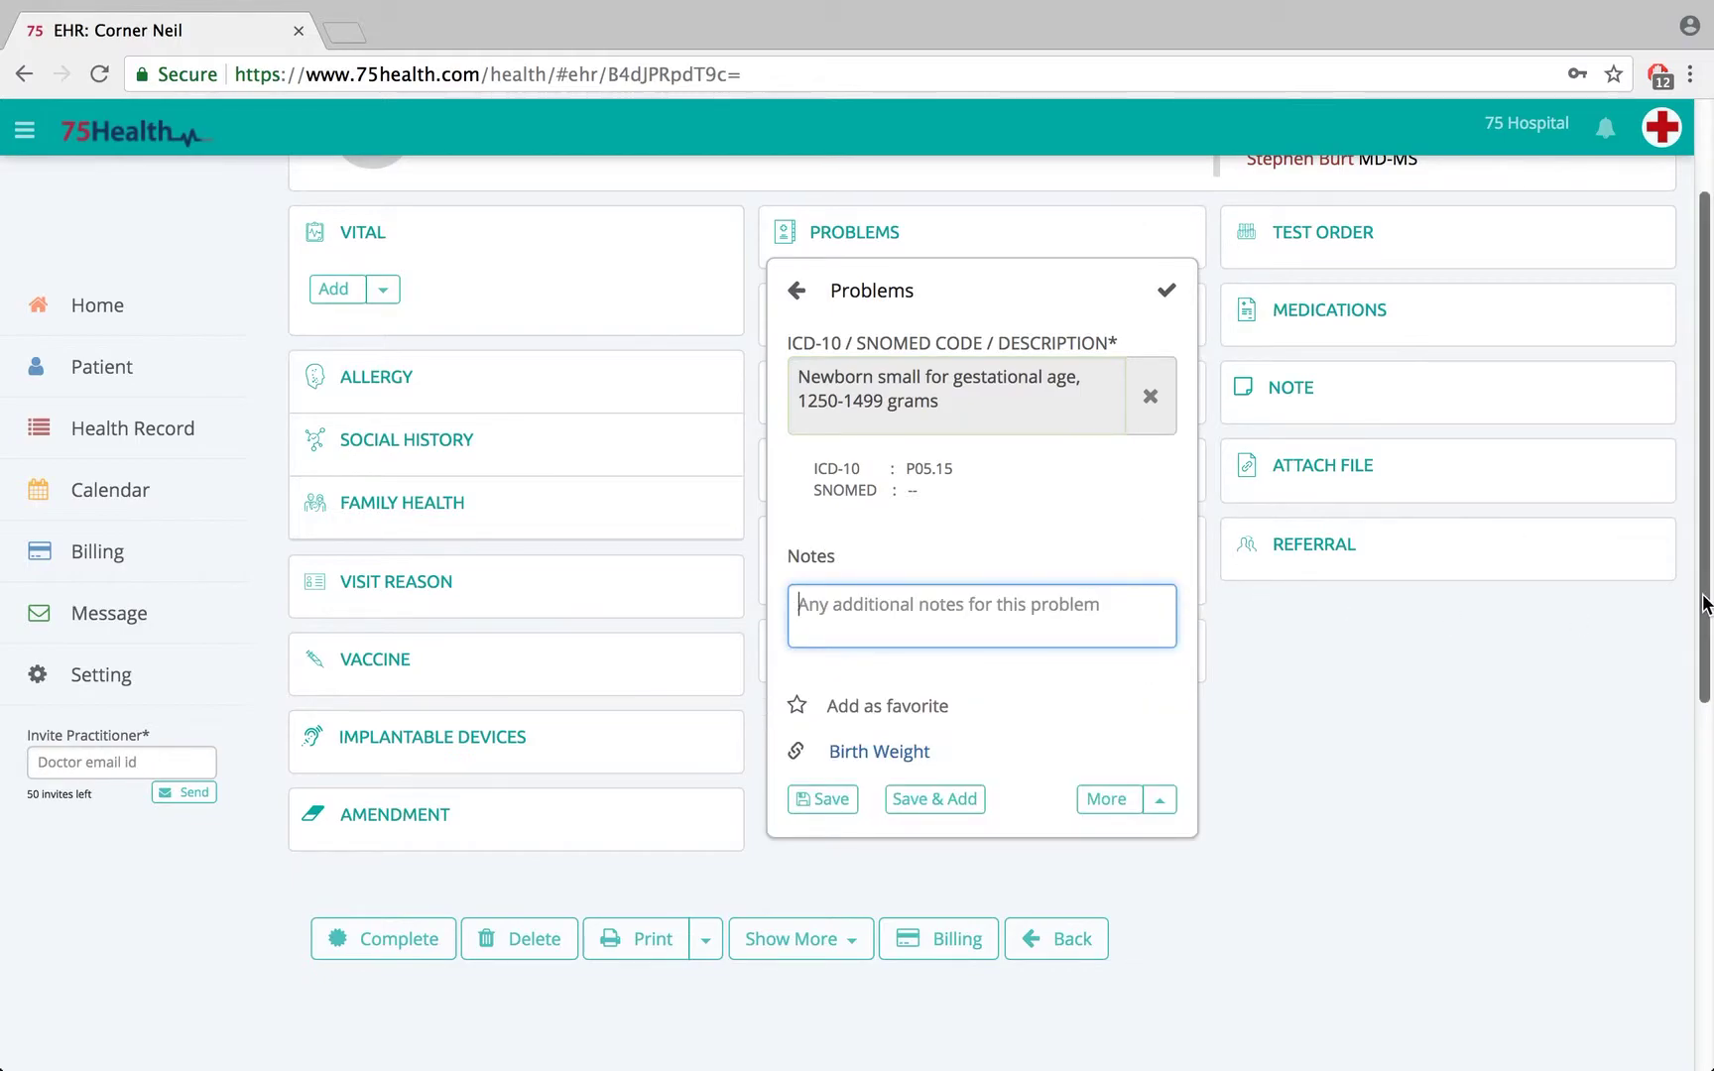
pyautogui.scroll(-1, 1702, 602)
pyautogui.click(1109, 750)
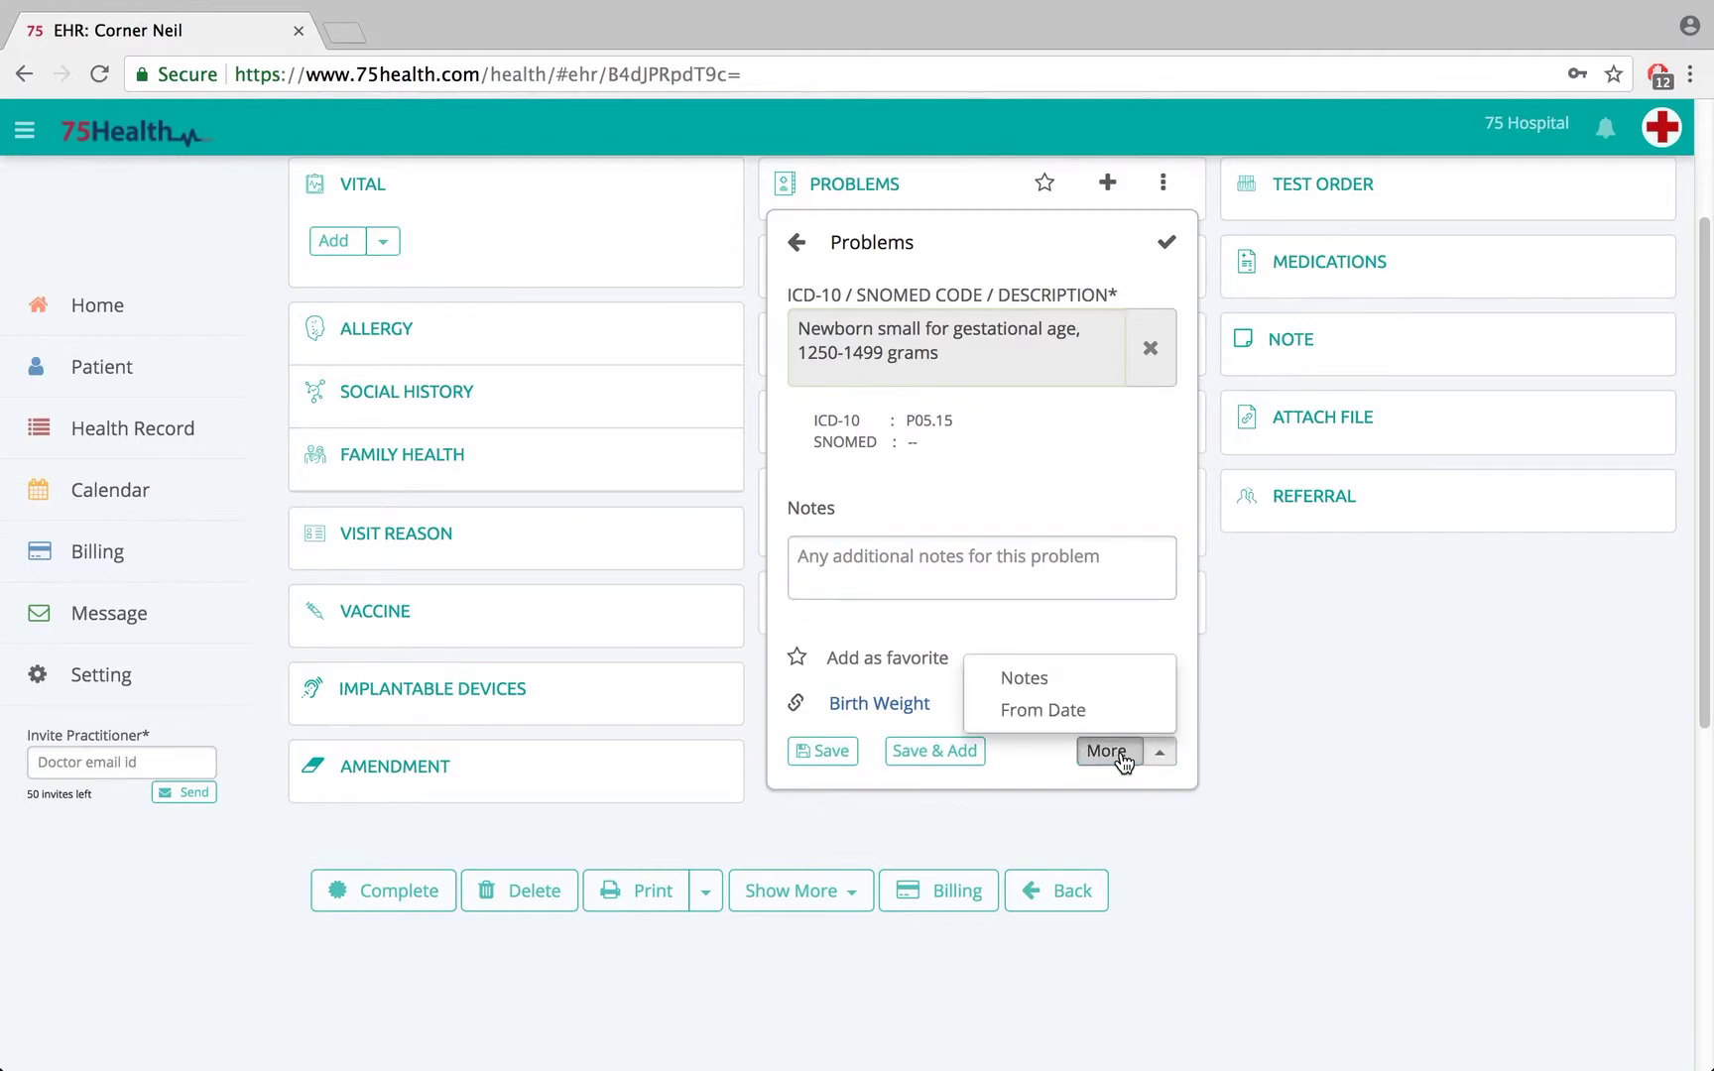
pyautogui.click(1041, 710)
pyautogui.click(920, 564)
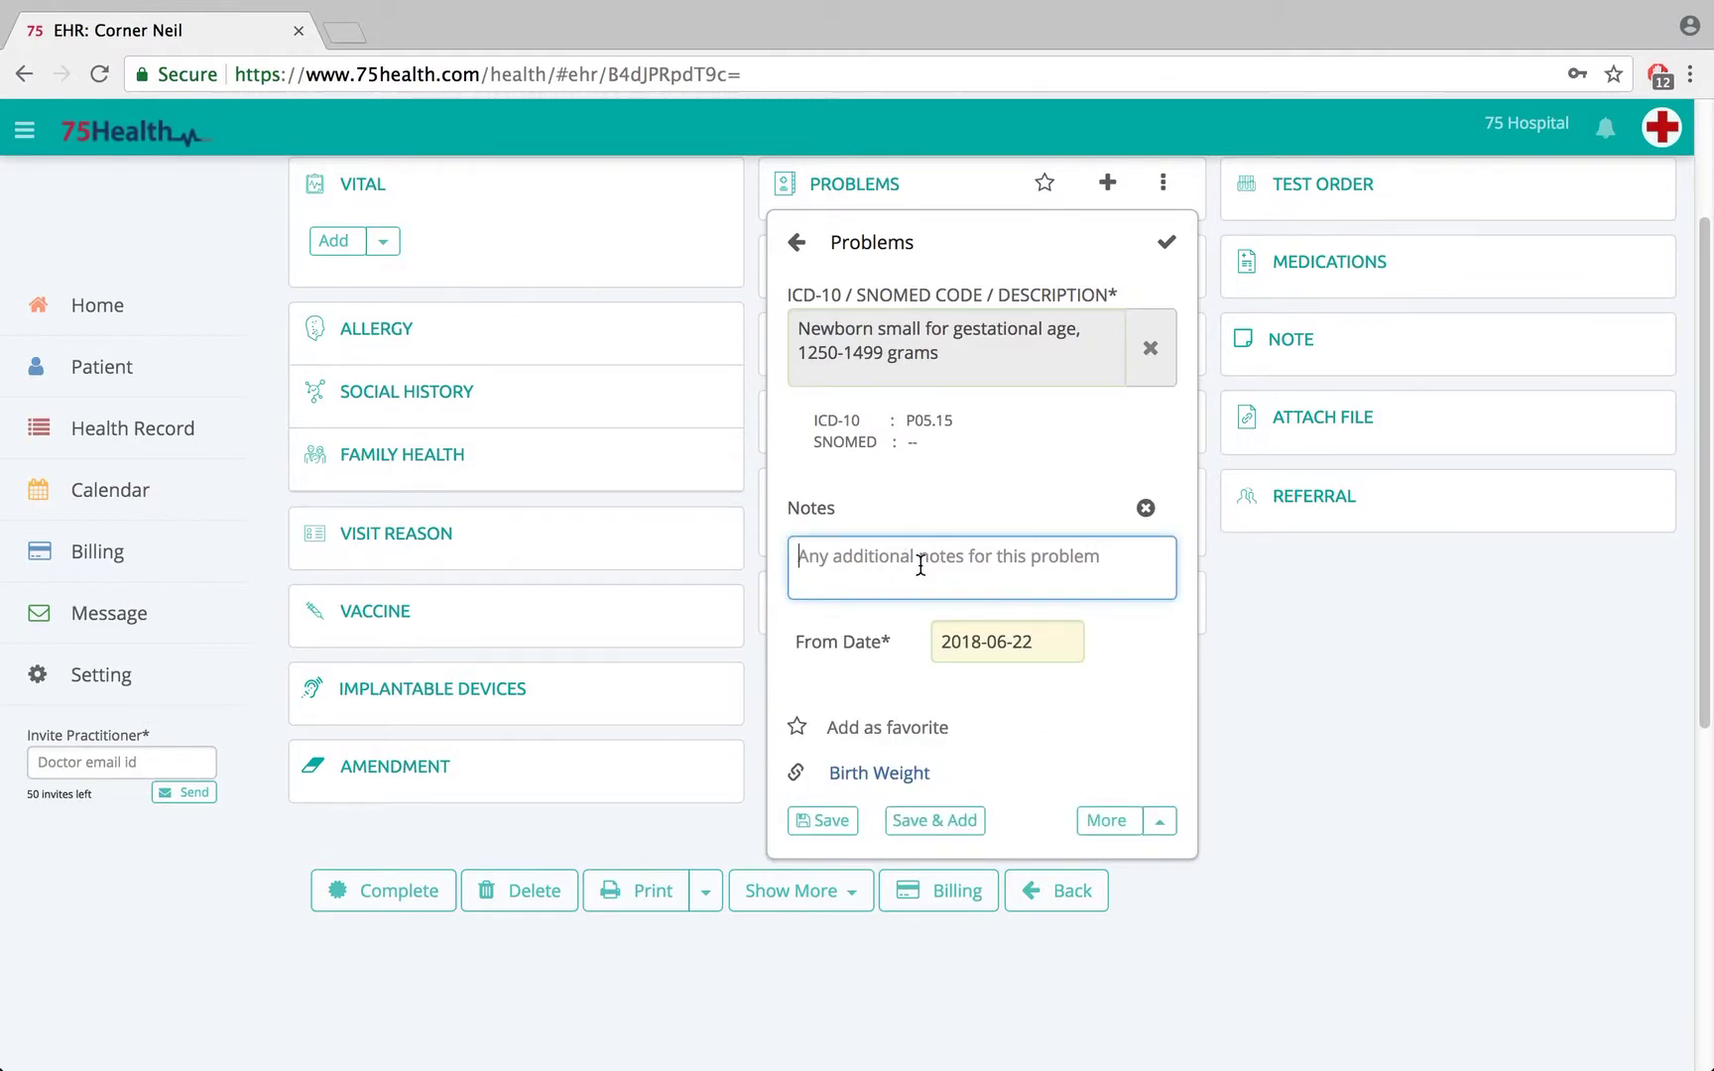
pyautogui.write('Notes')
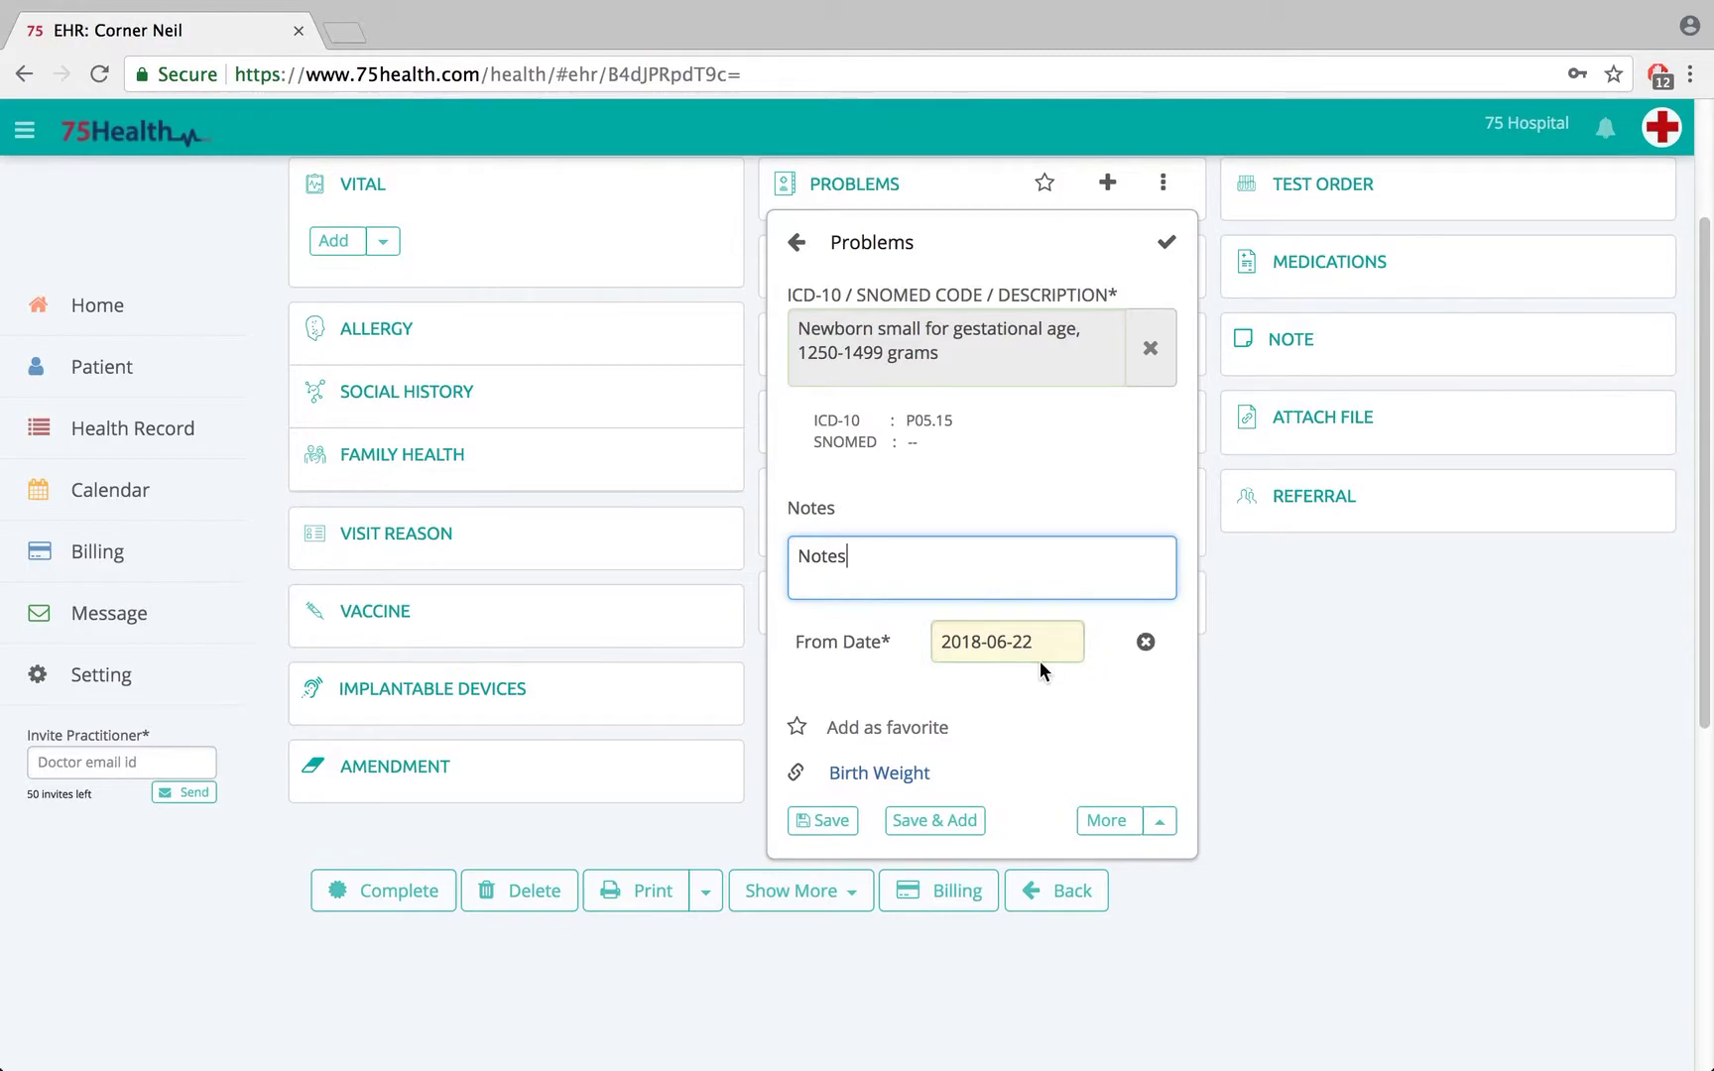
pyautogui.click(1010, 651)
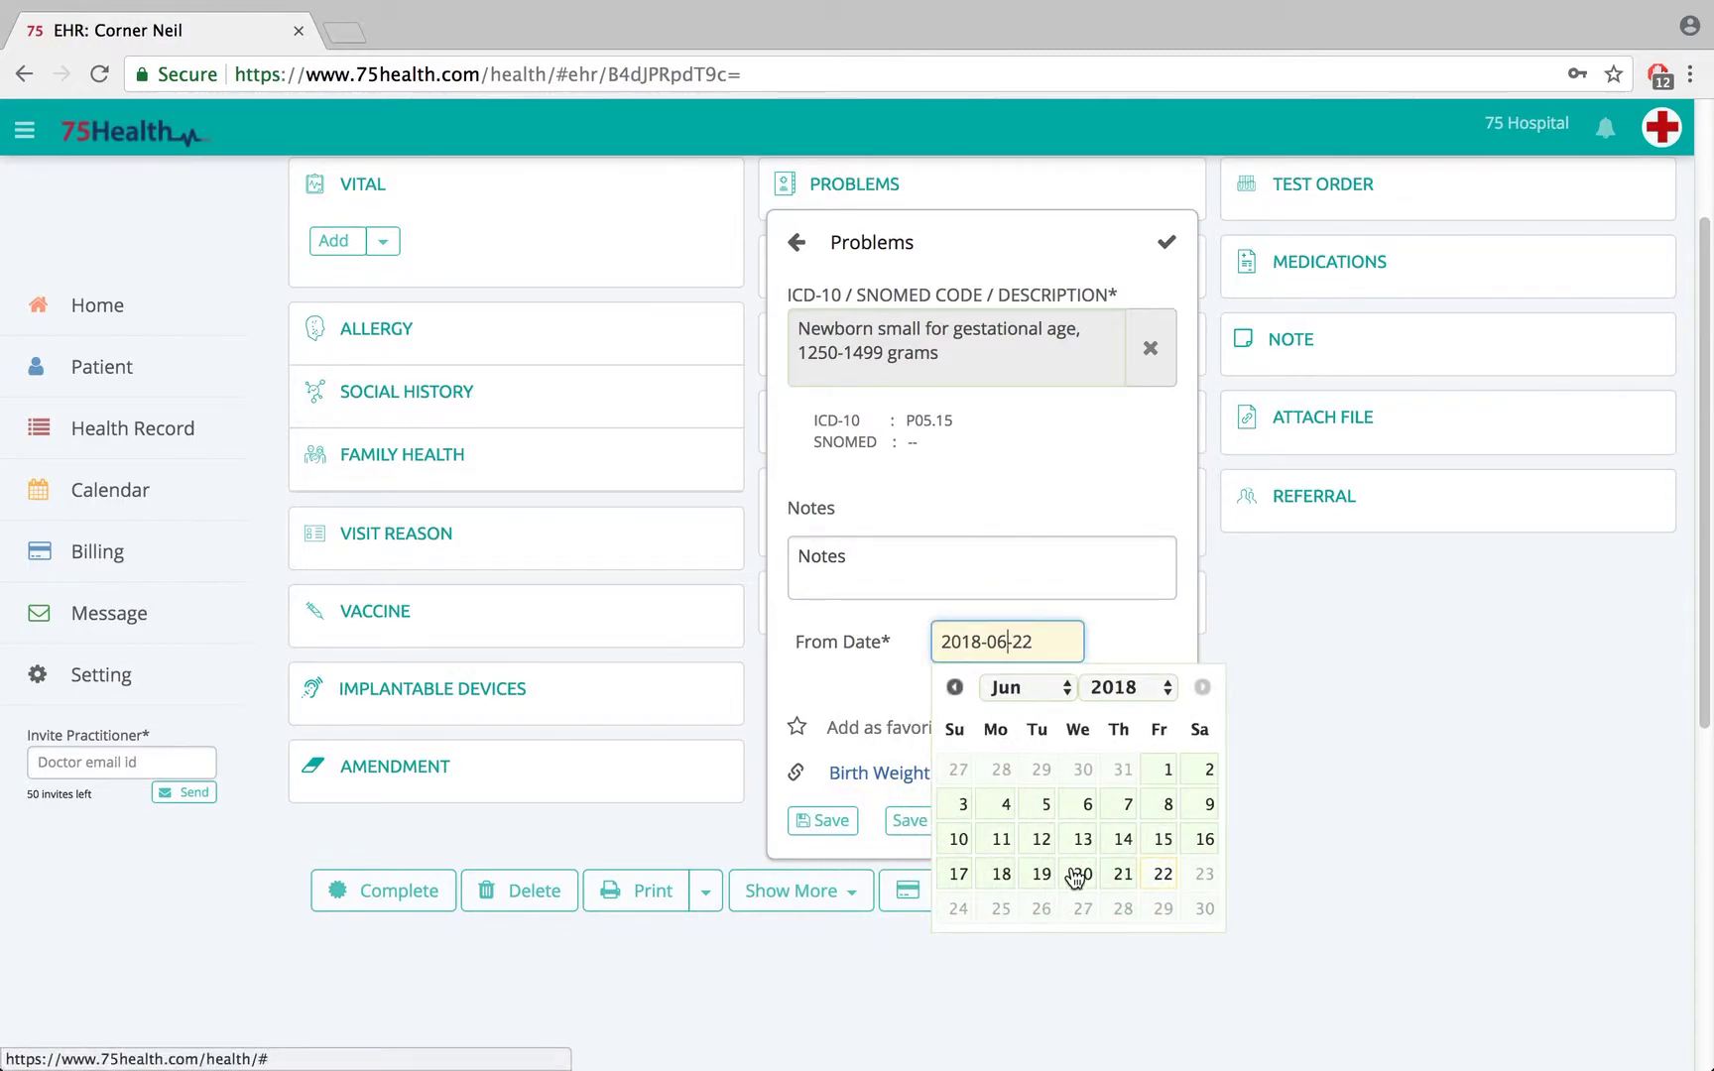
pyautogui.click(1123, 876)
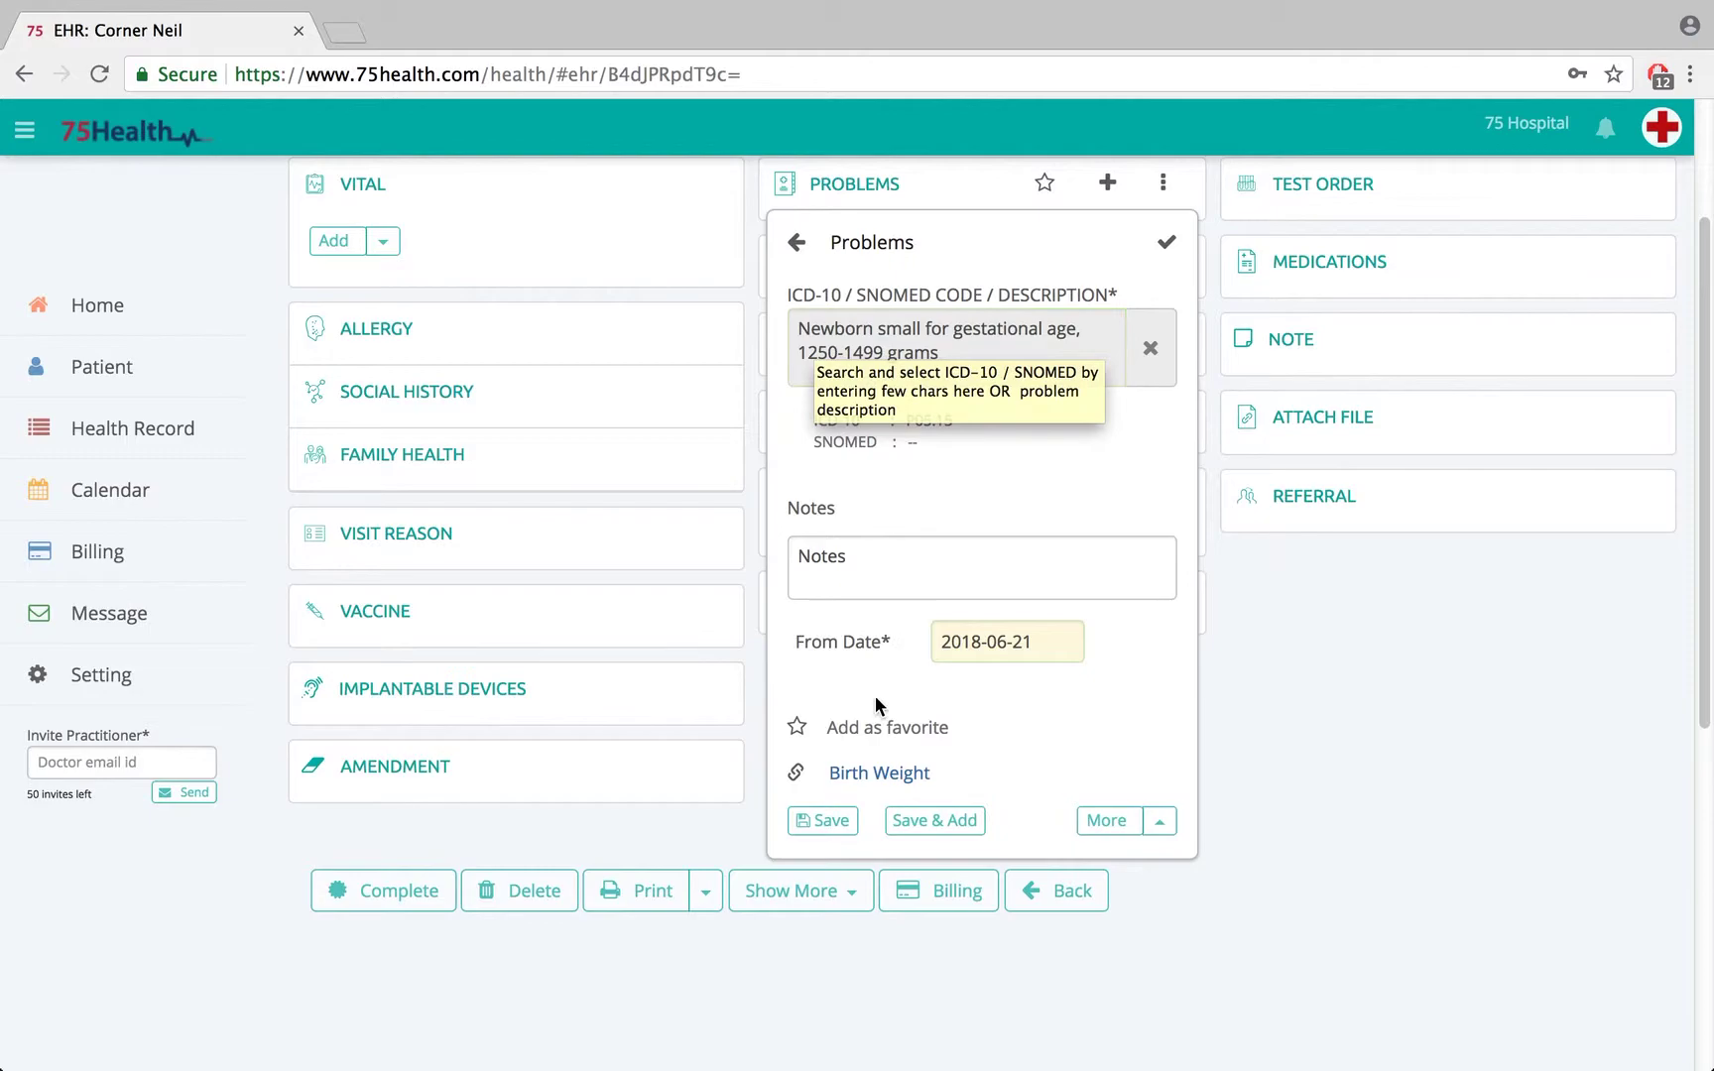
# Mark the problem as a favorite and assign it the labels 12 and 13
pyautogui.click(797, 731)
pyautogui.click(867, 827)
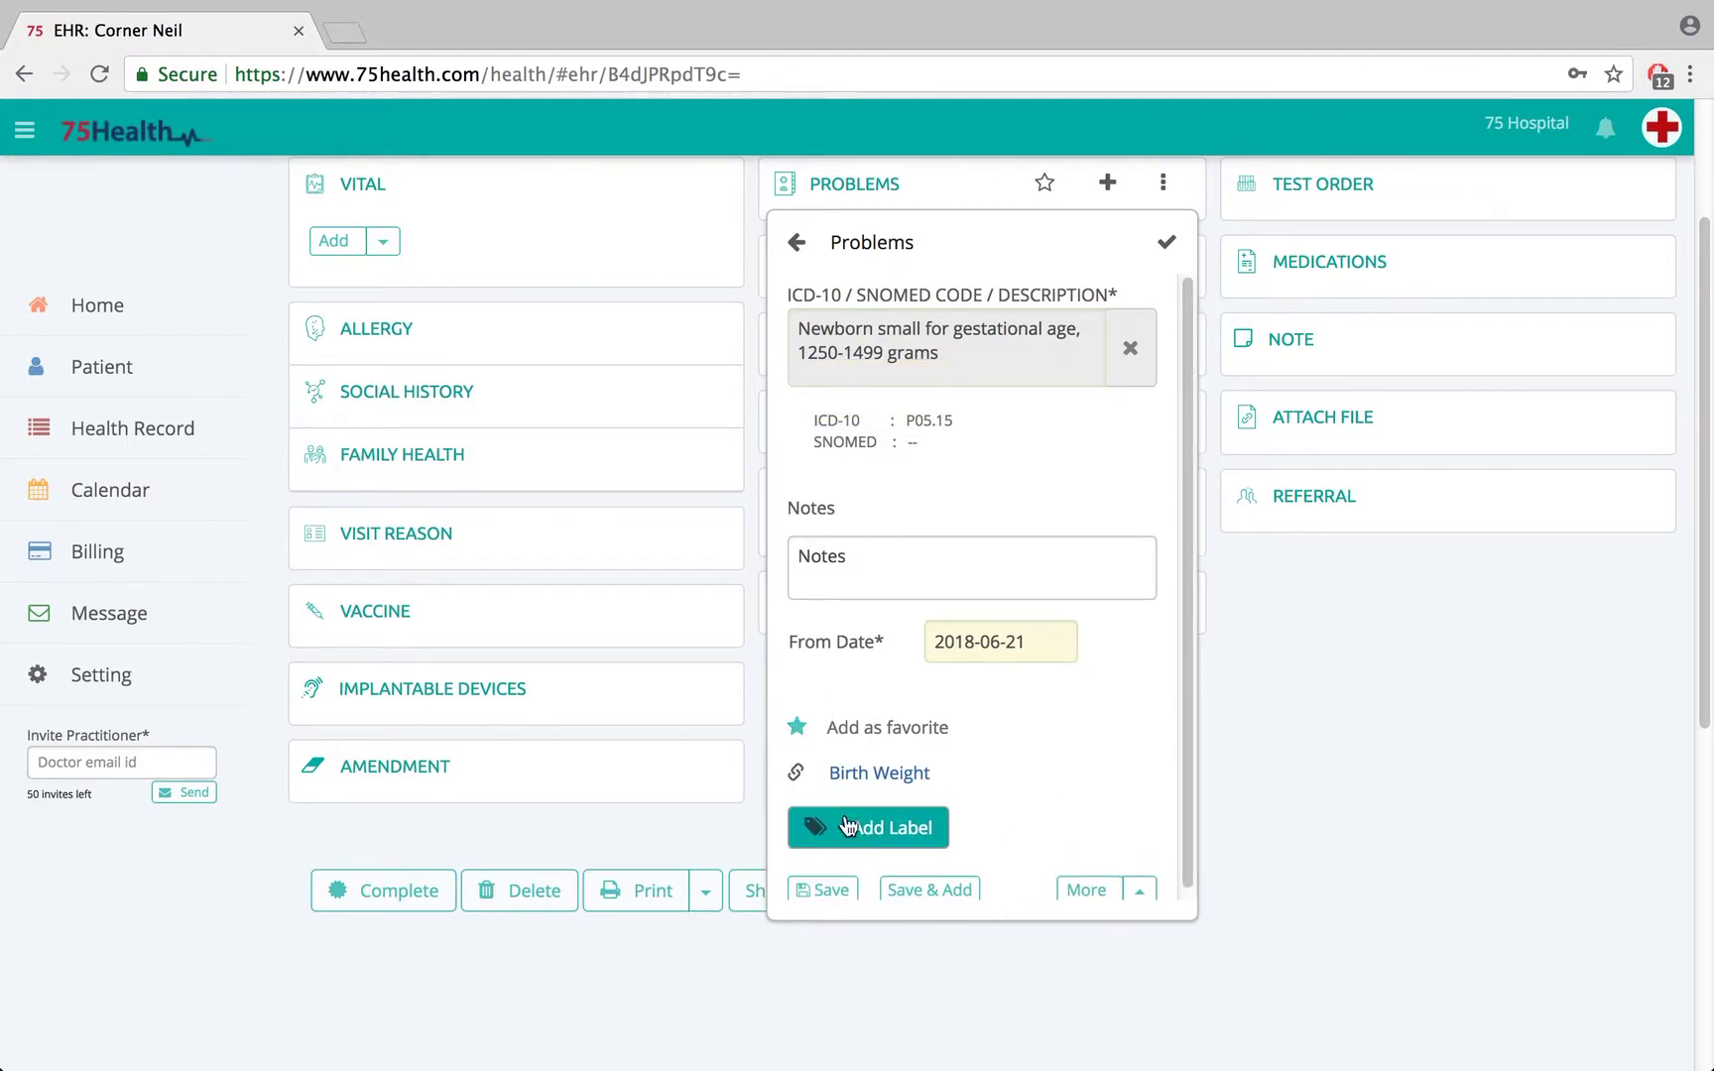
pyautogui.click(815, 666)
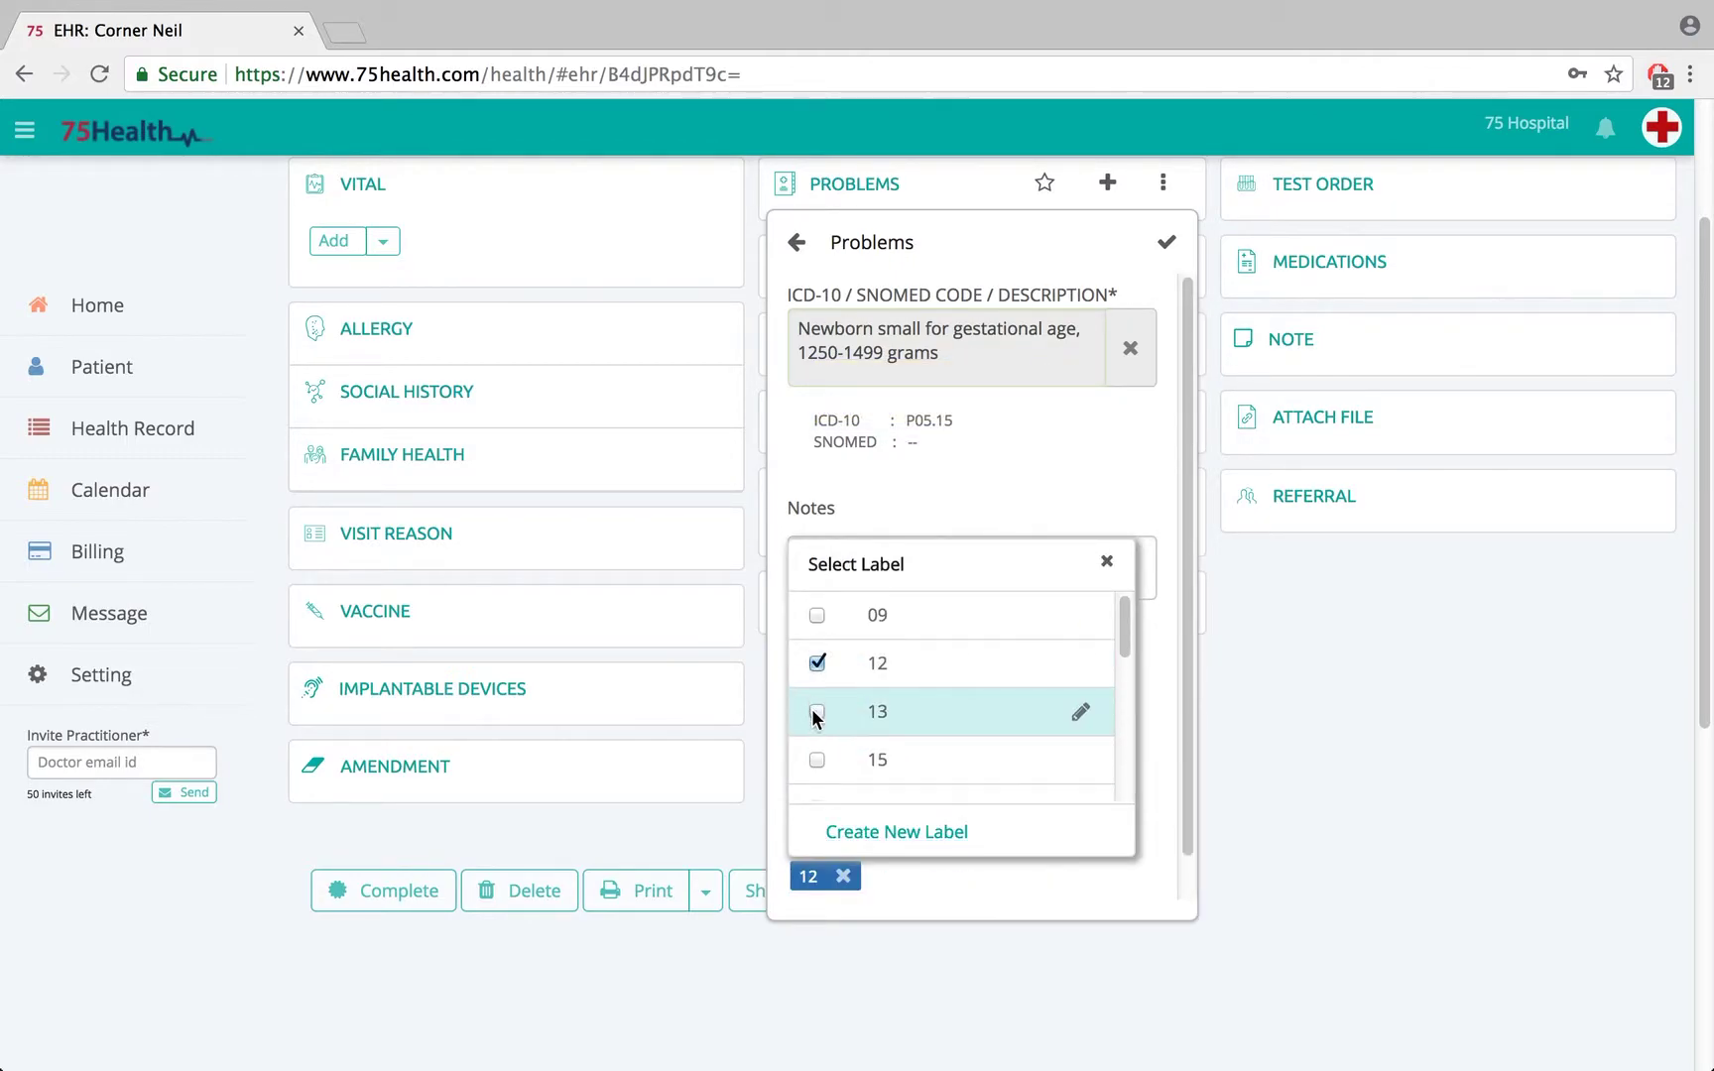
pyautogui.click(817, 711)
# Create a new label "s" for the favorite problem and close the label selection
pyautogui.click(895, 831)
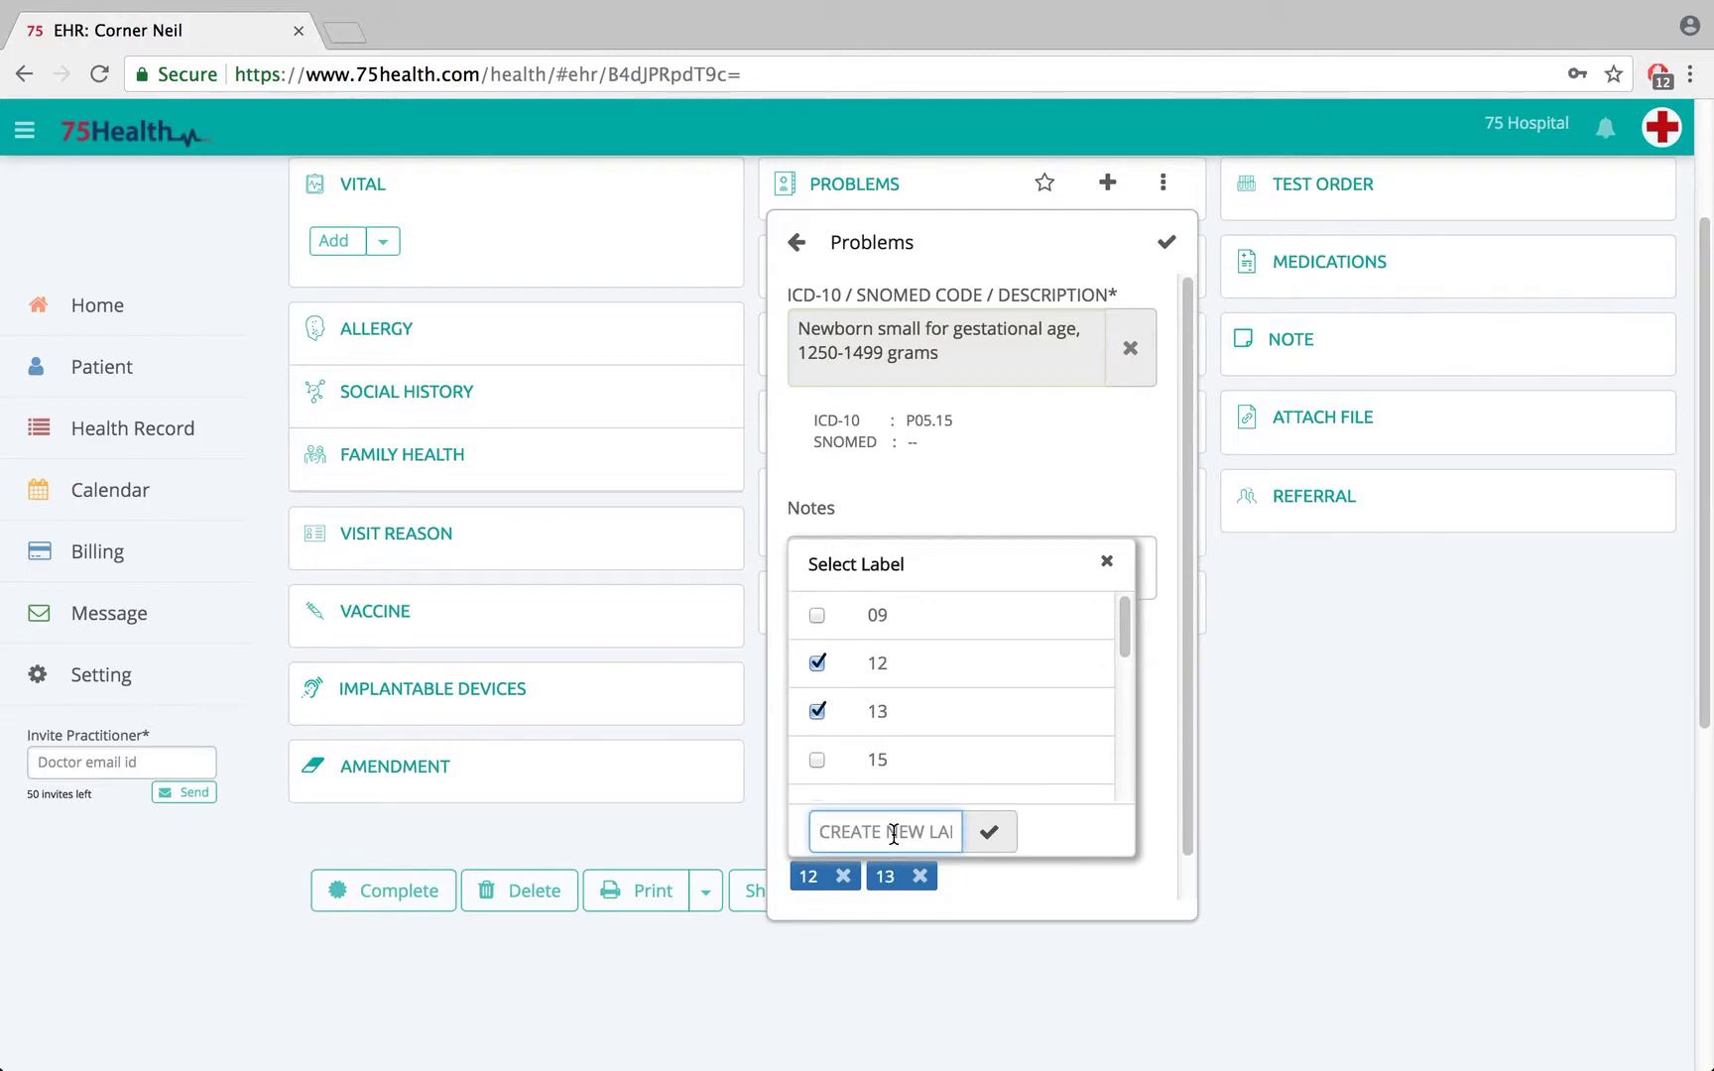
pyautogui.write('6')
pyautogui.click(987, 833)
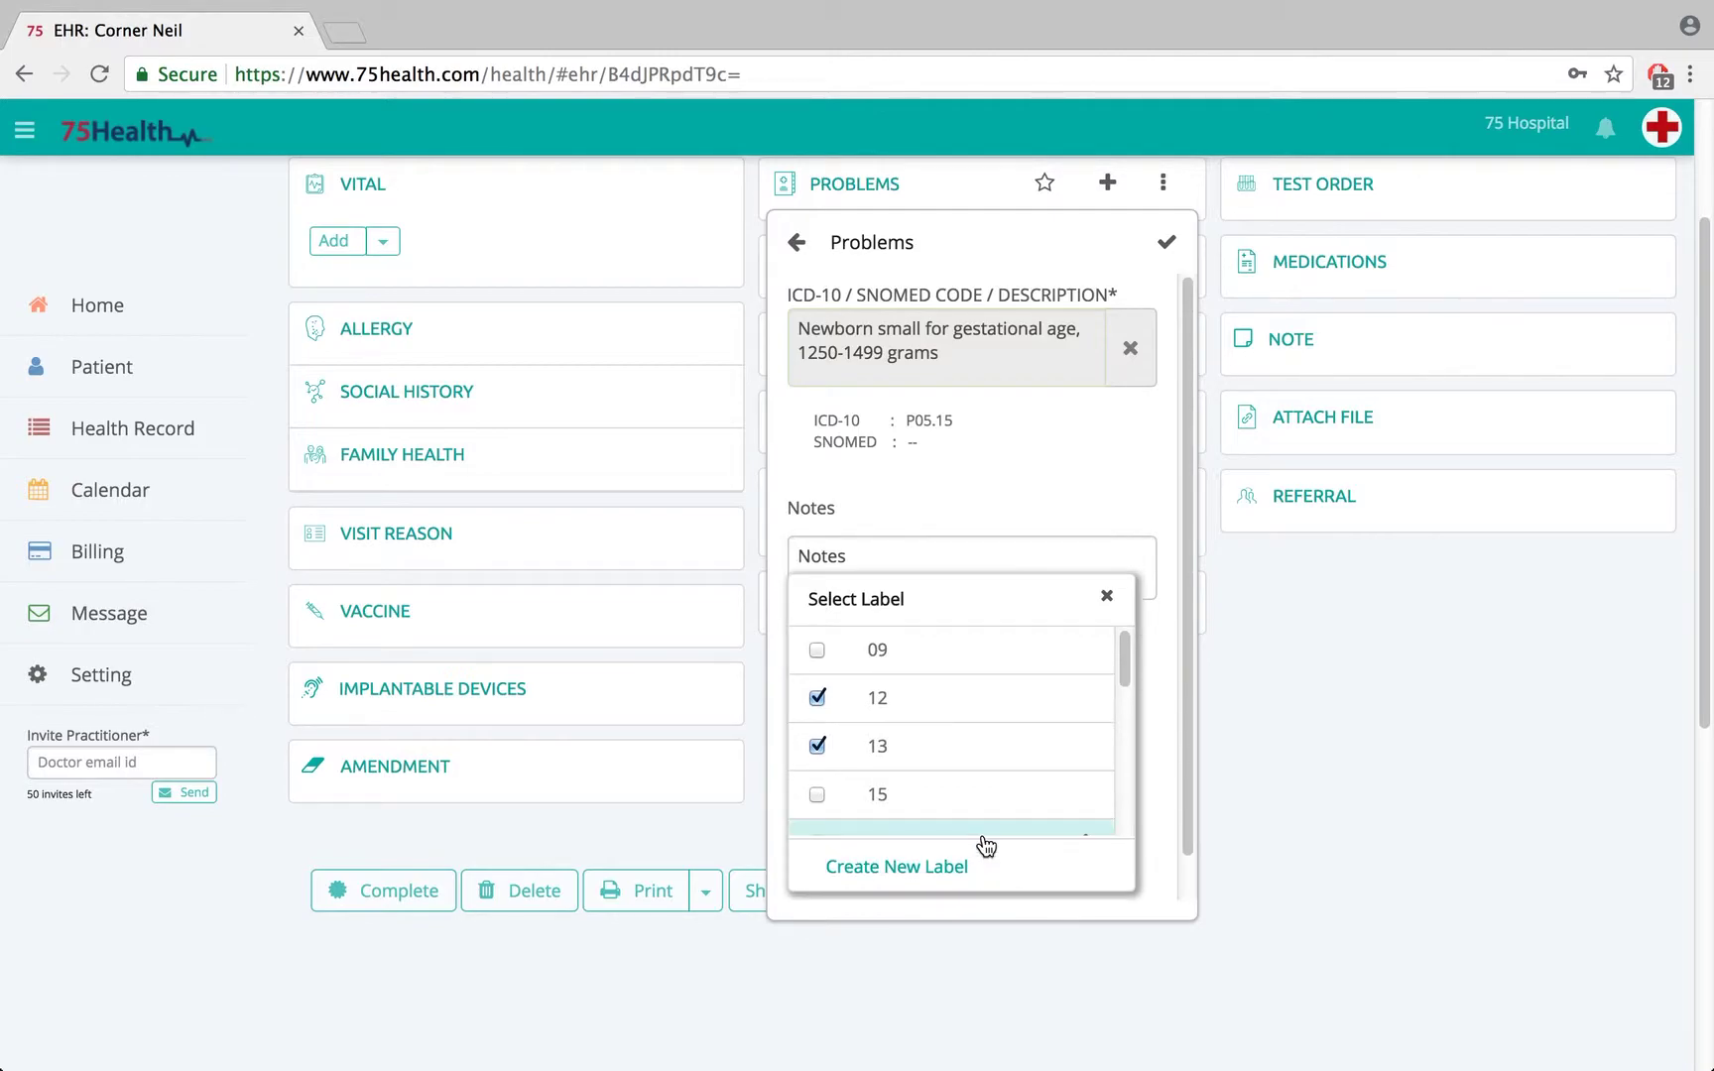
pyautogui.click(1106, 598)
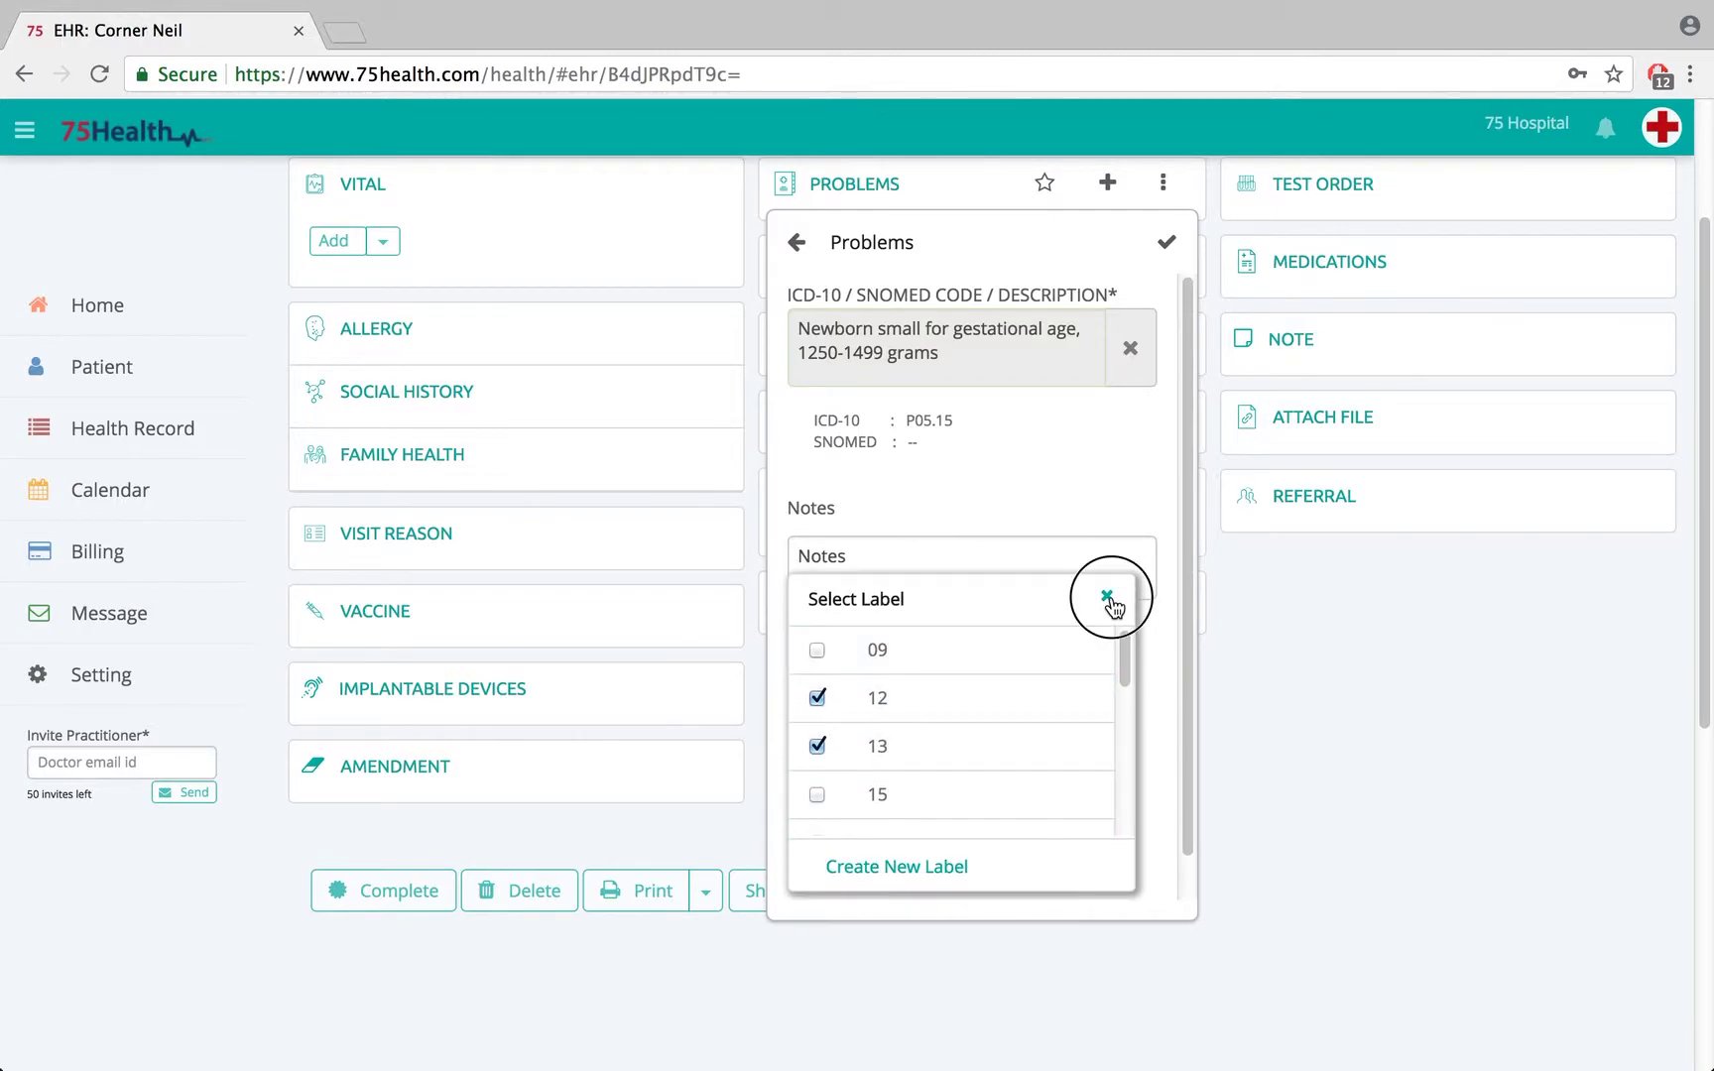
# Save the labelled P05.15 problem and start another problem entry
pyautogui.click(1188, 592)
pyautogui.moveTo(1188, 592)
pyautogui.mouseDown()
pyautogui.moveTo(1186, 670)
pyautogui.moveTo(1186, 589)
pyautogui.mouseUp()
pyautogui.moveTo(1706, 700); pyautogui.dragTo(1706, 632)
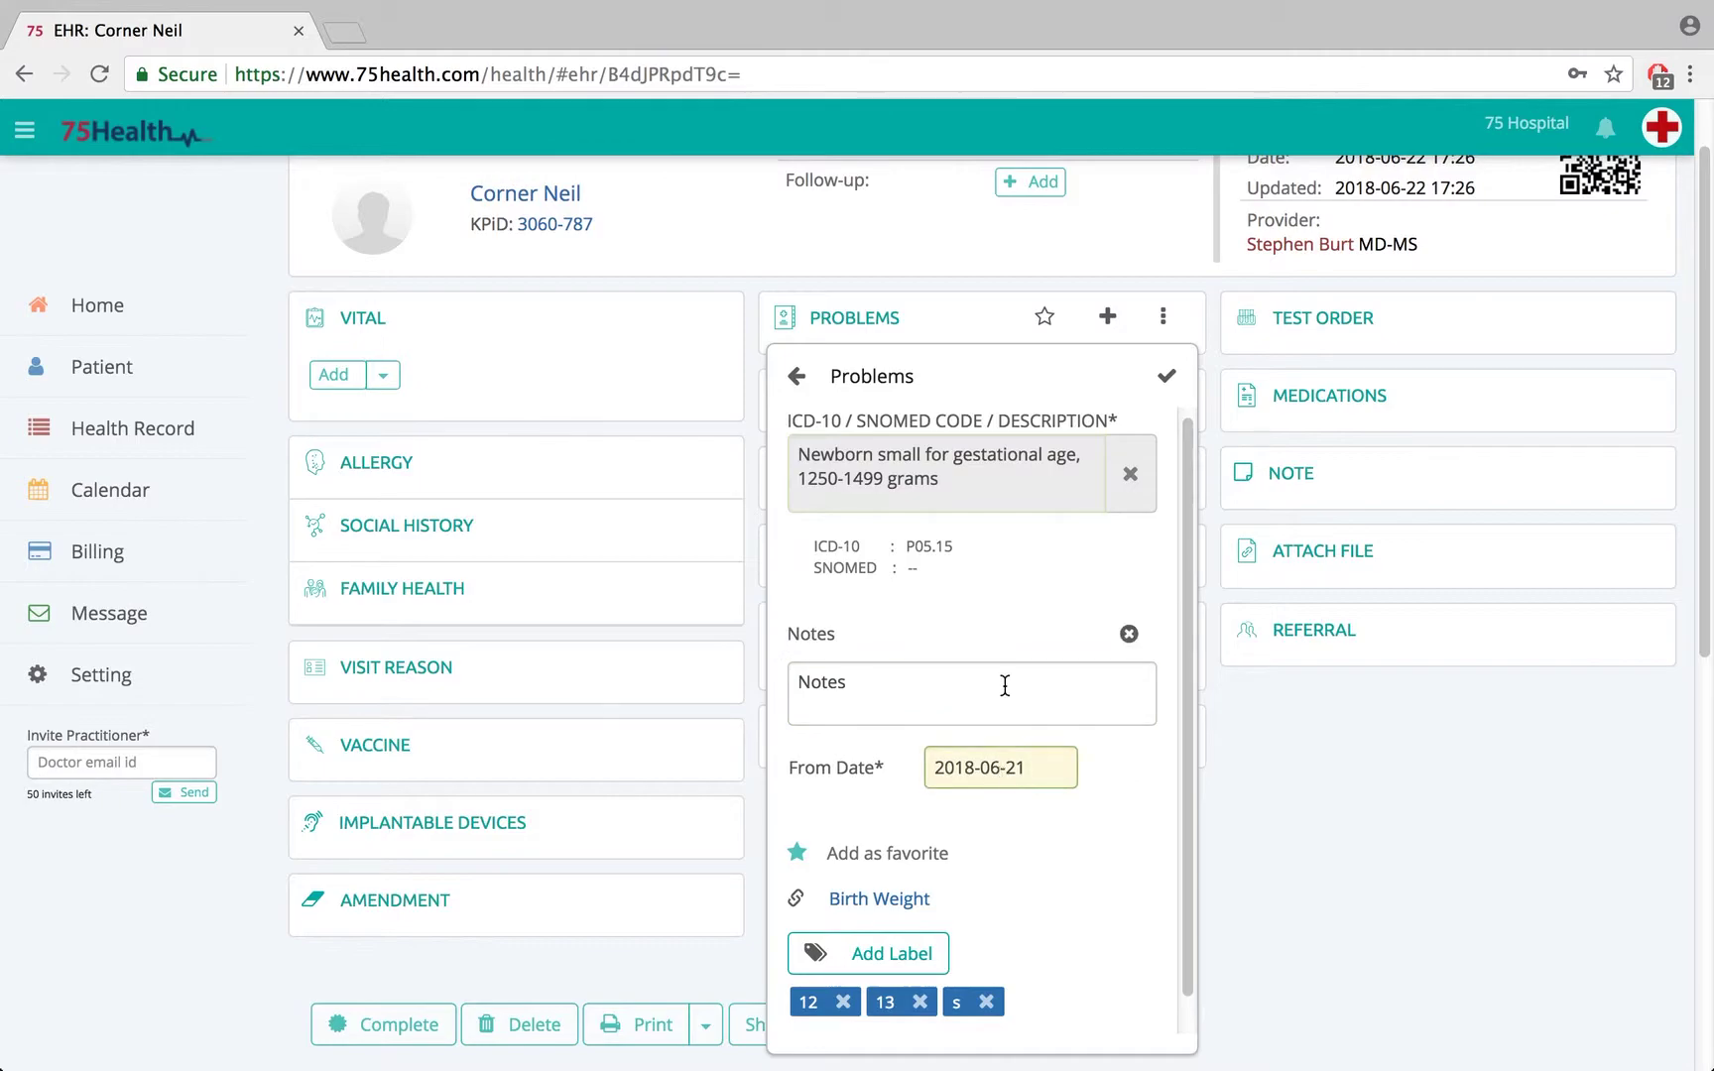
pyautogui.moveTo(1190, 631)
pyautogui.mouseDown()
pyautogui.moveTo(1194, 682)
pyautogui.moveTo(1190, 651)
pyautogui.mouseUp()
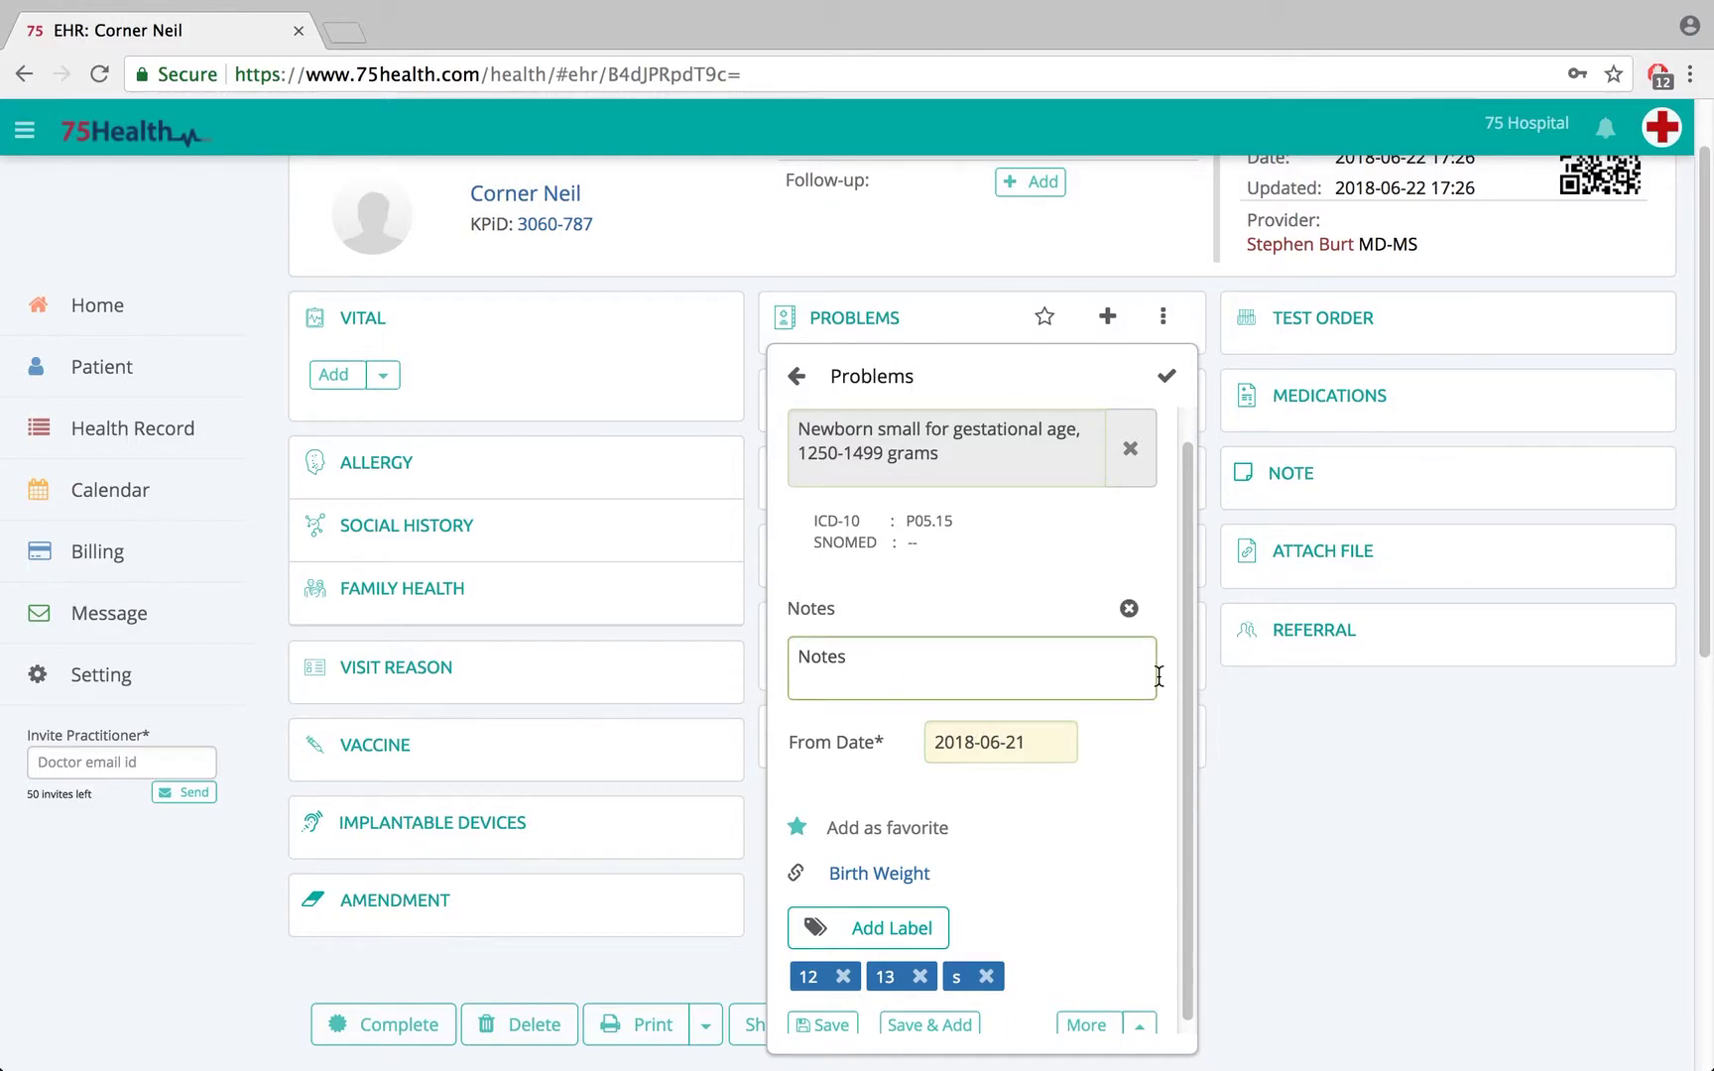
pyautogui.moveTo(1181, 655); pyautogui.dragTo(1182, 739)
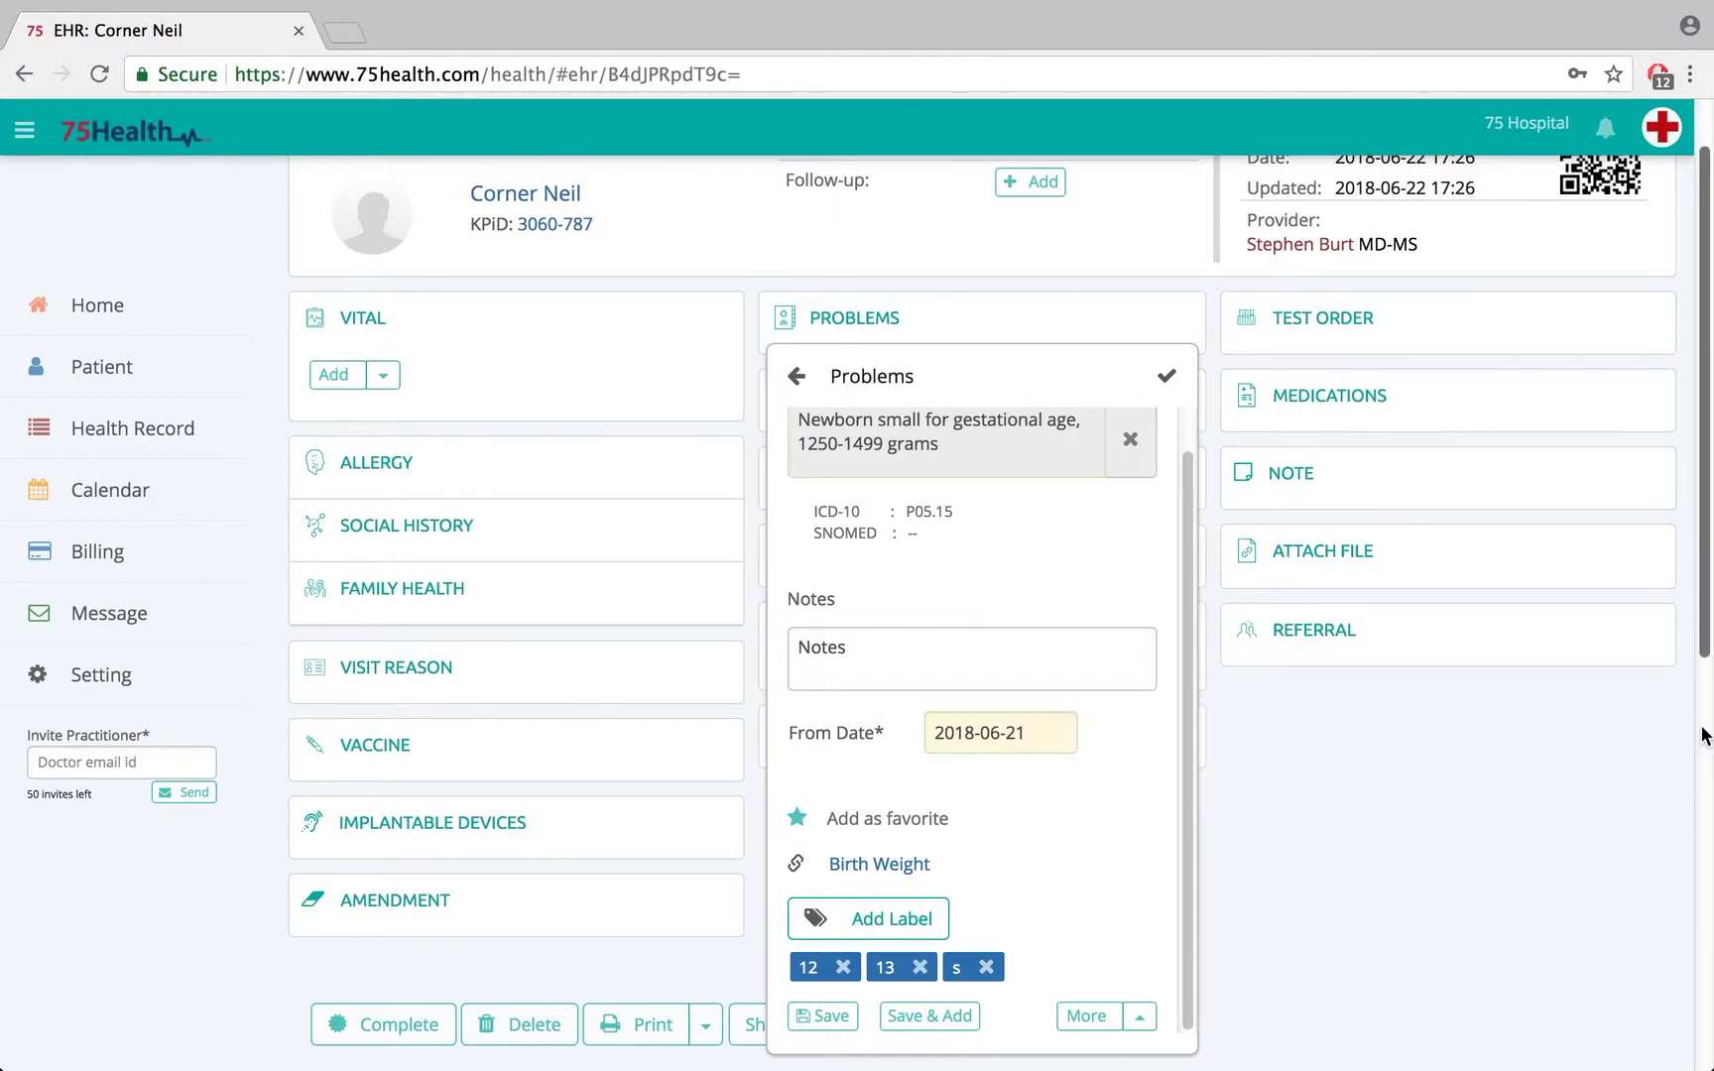
pyautogui.scroll(-1, 1706, 640)
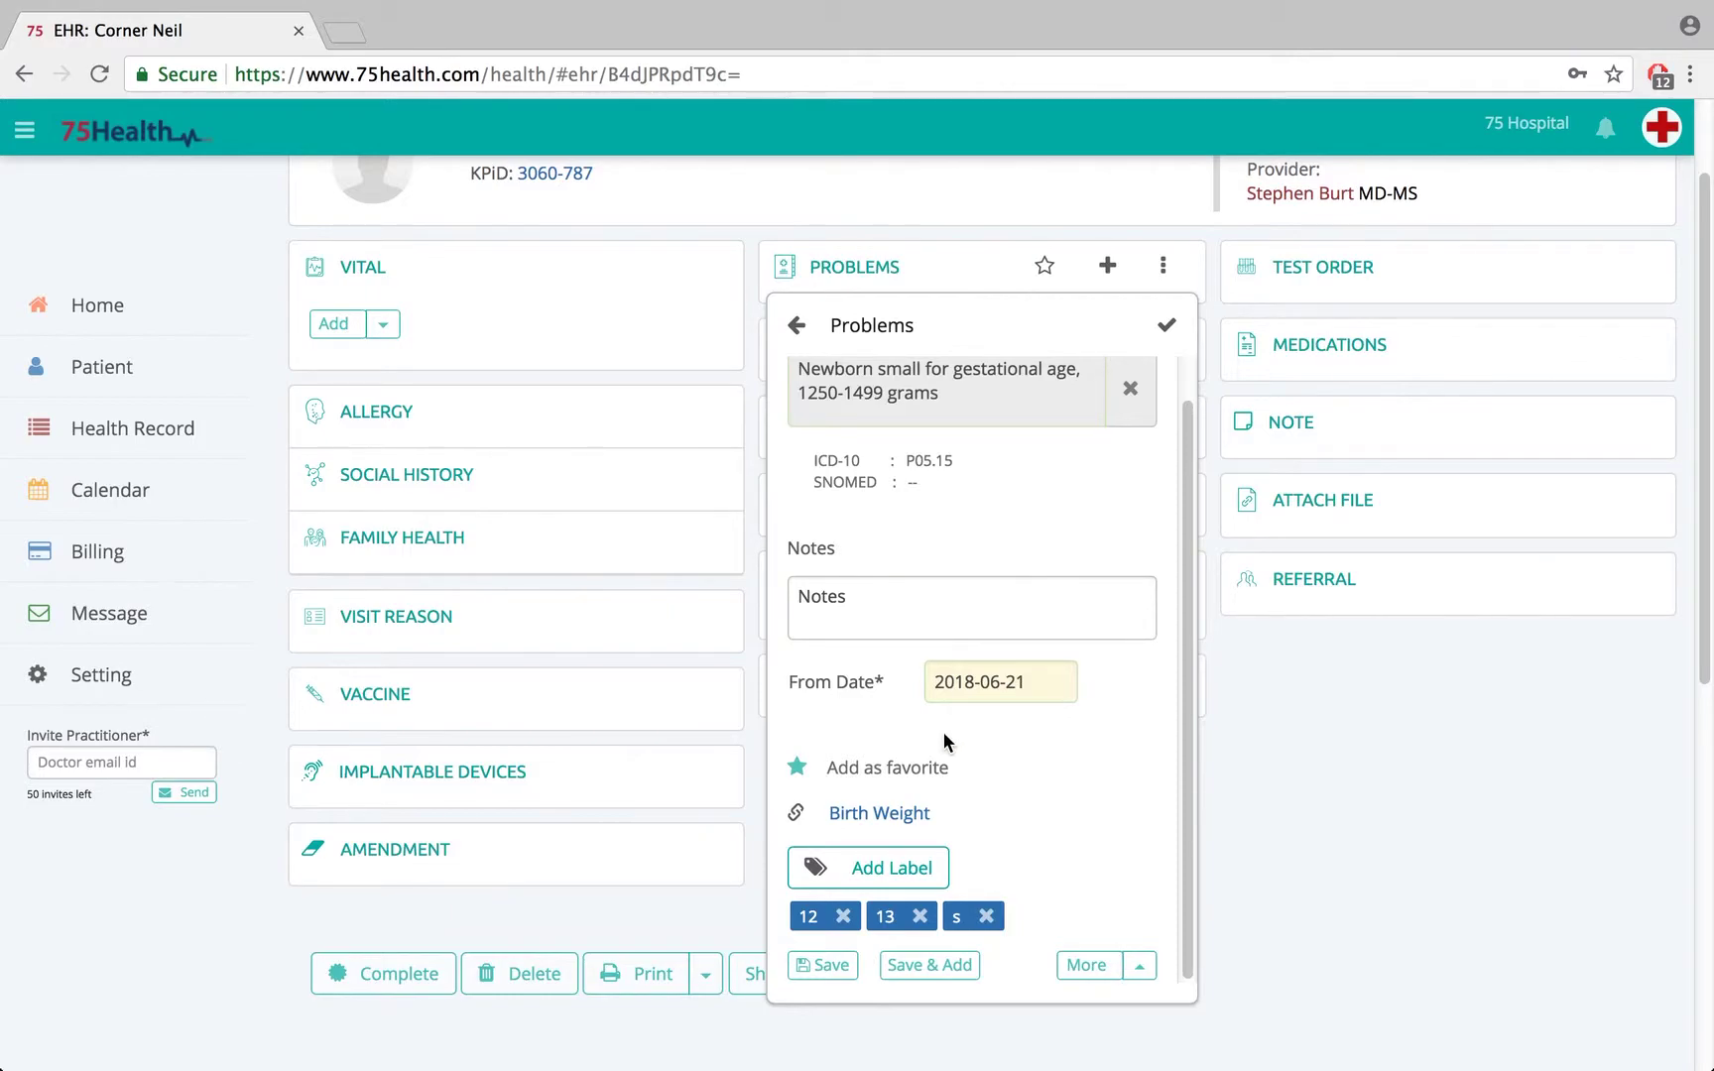
pyautogui.click(924, 965)
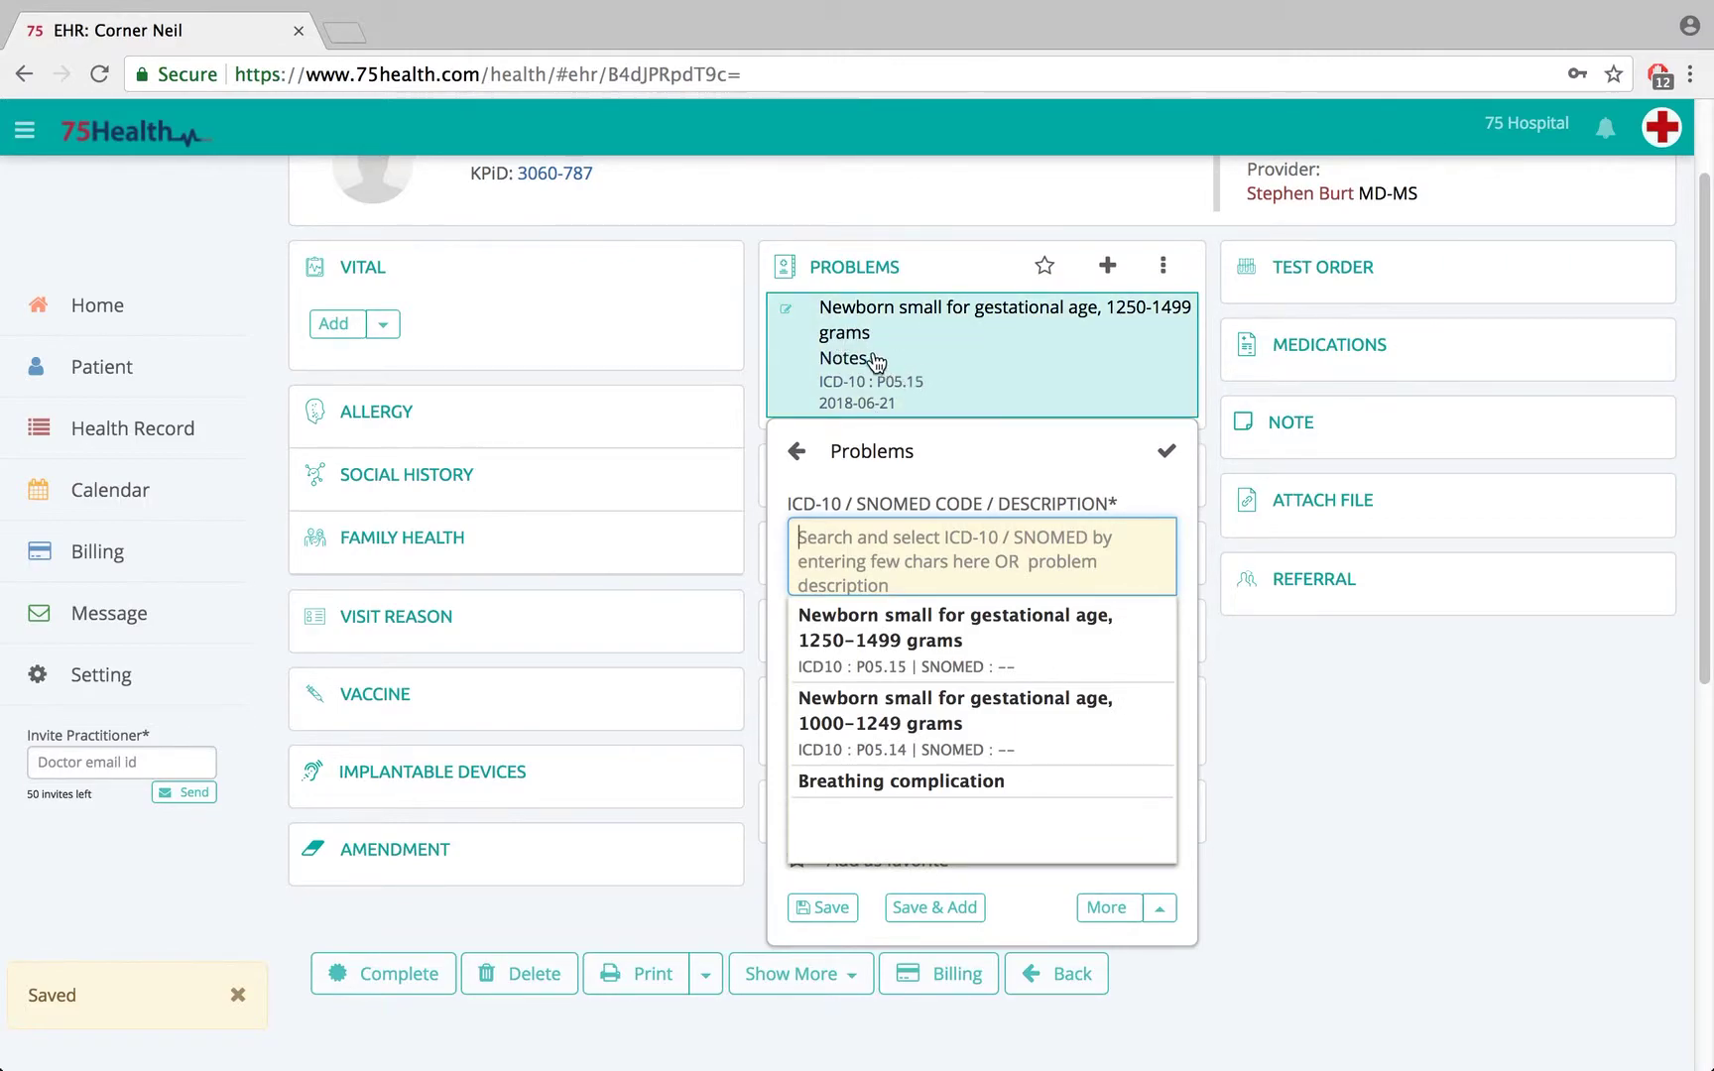
# Add the problem Newborn small for gestational age, 1000-1249 grams with From Date 2018-06-19 and save it
pyautogui.click(886, 714)
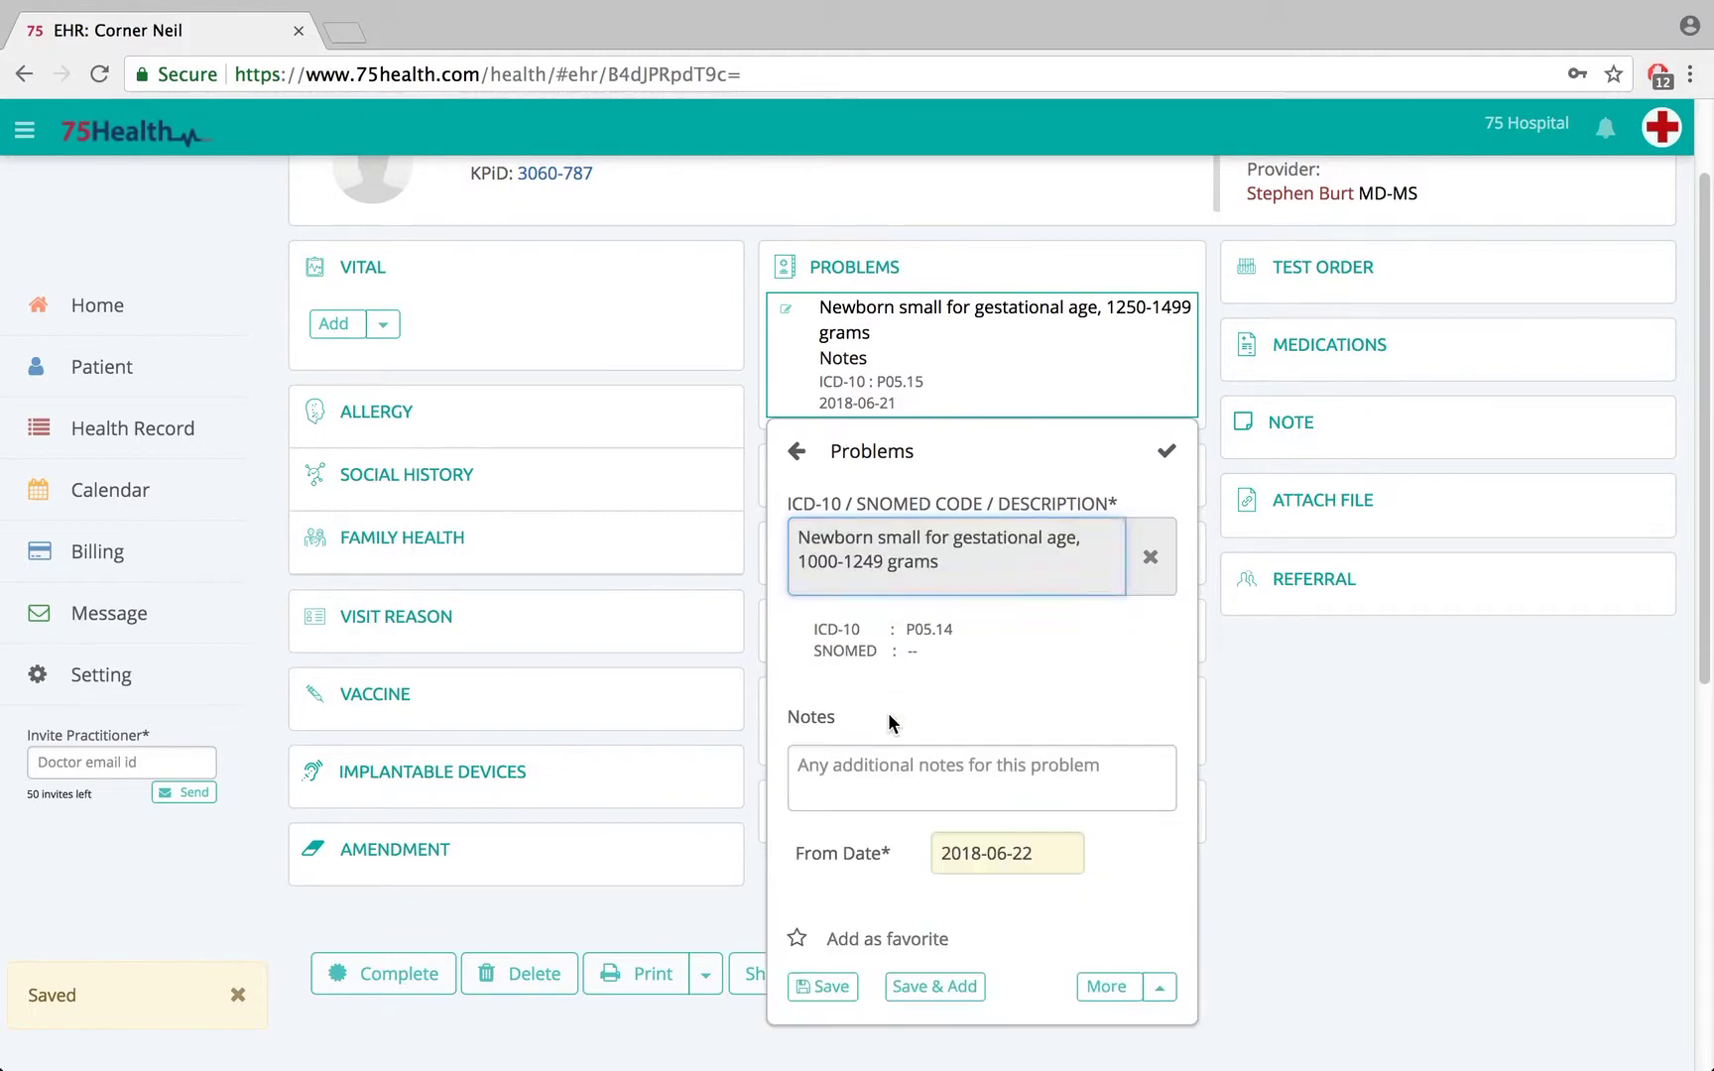
pyautogui.click(997, 855)
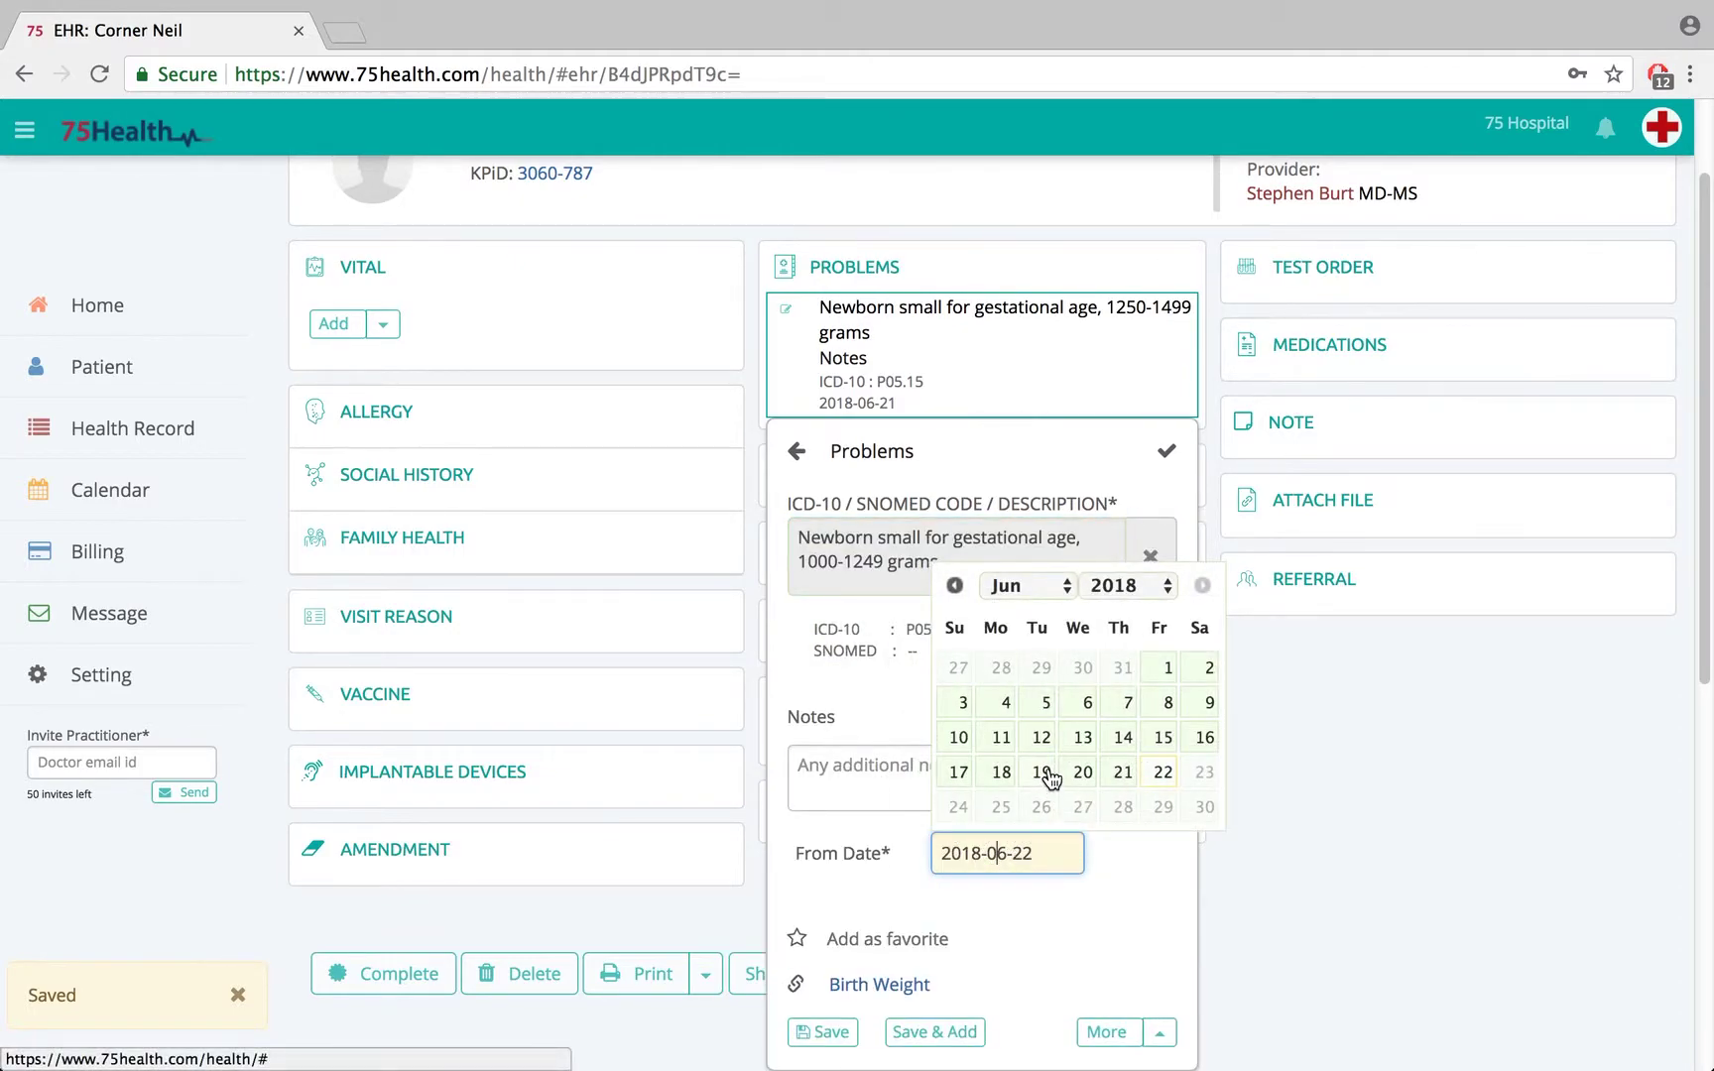
pyautogui.click(1042, 772)
pyautogui.click(1702, 767)
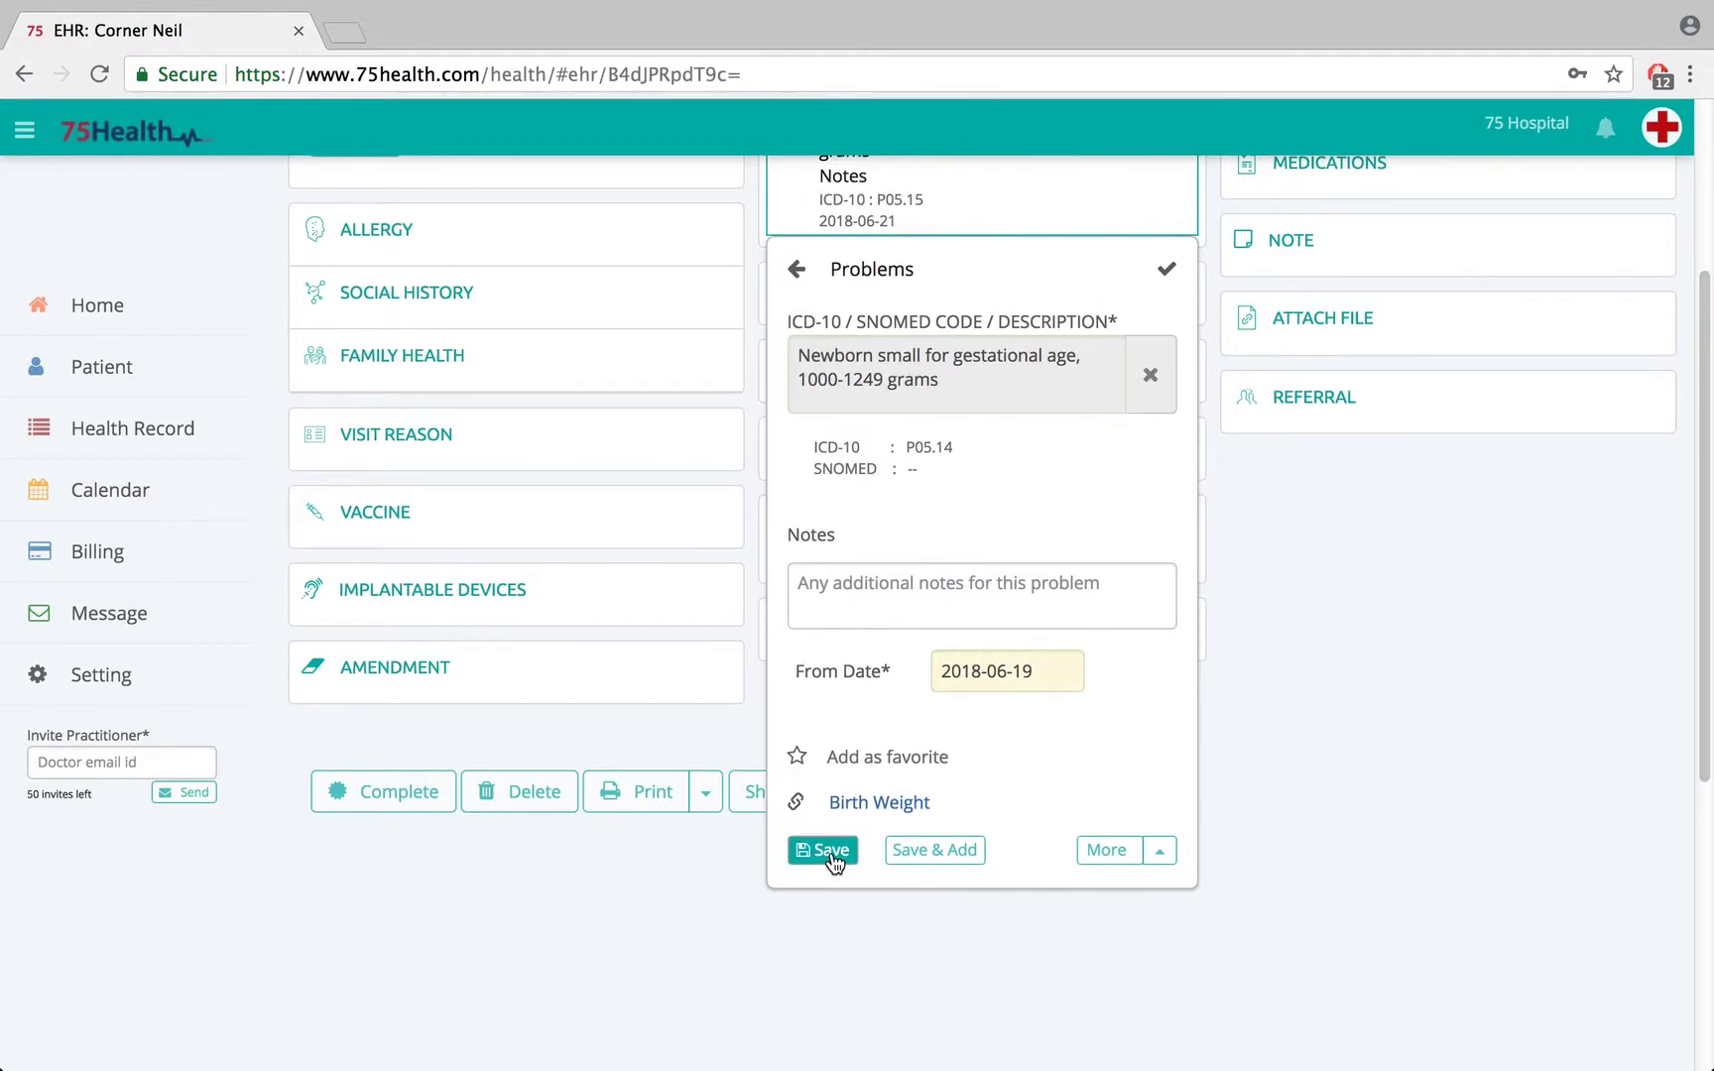
pyautogui.click(831, 852)
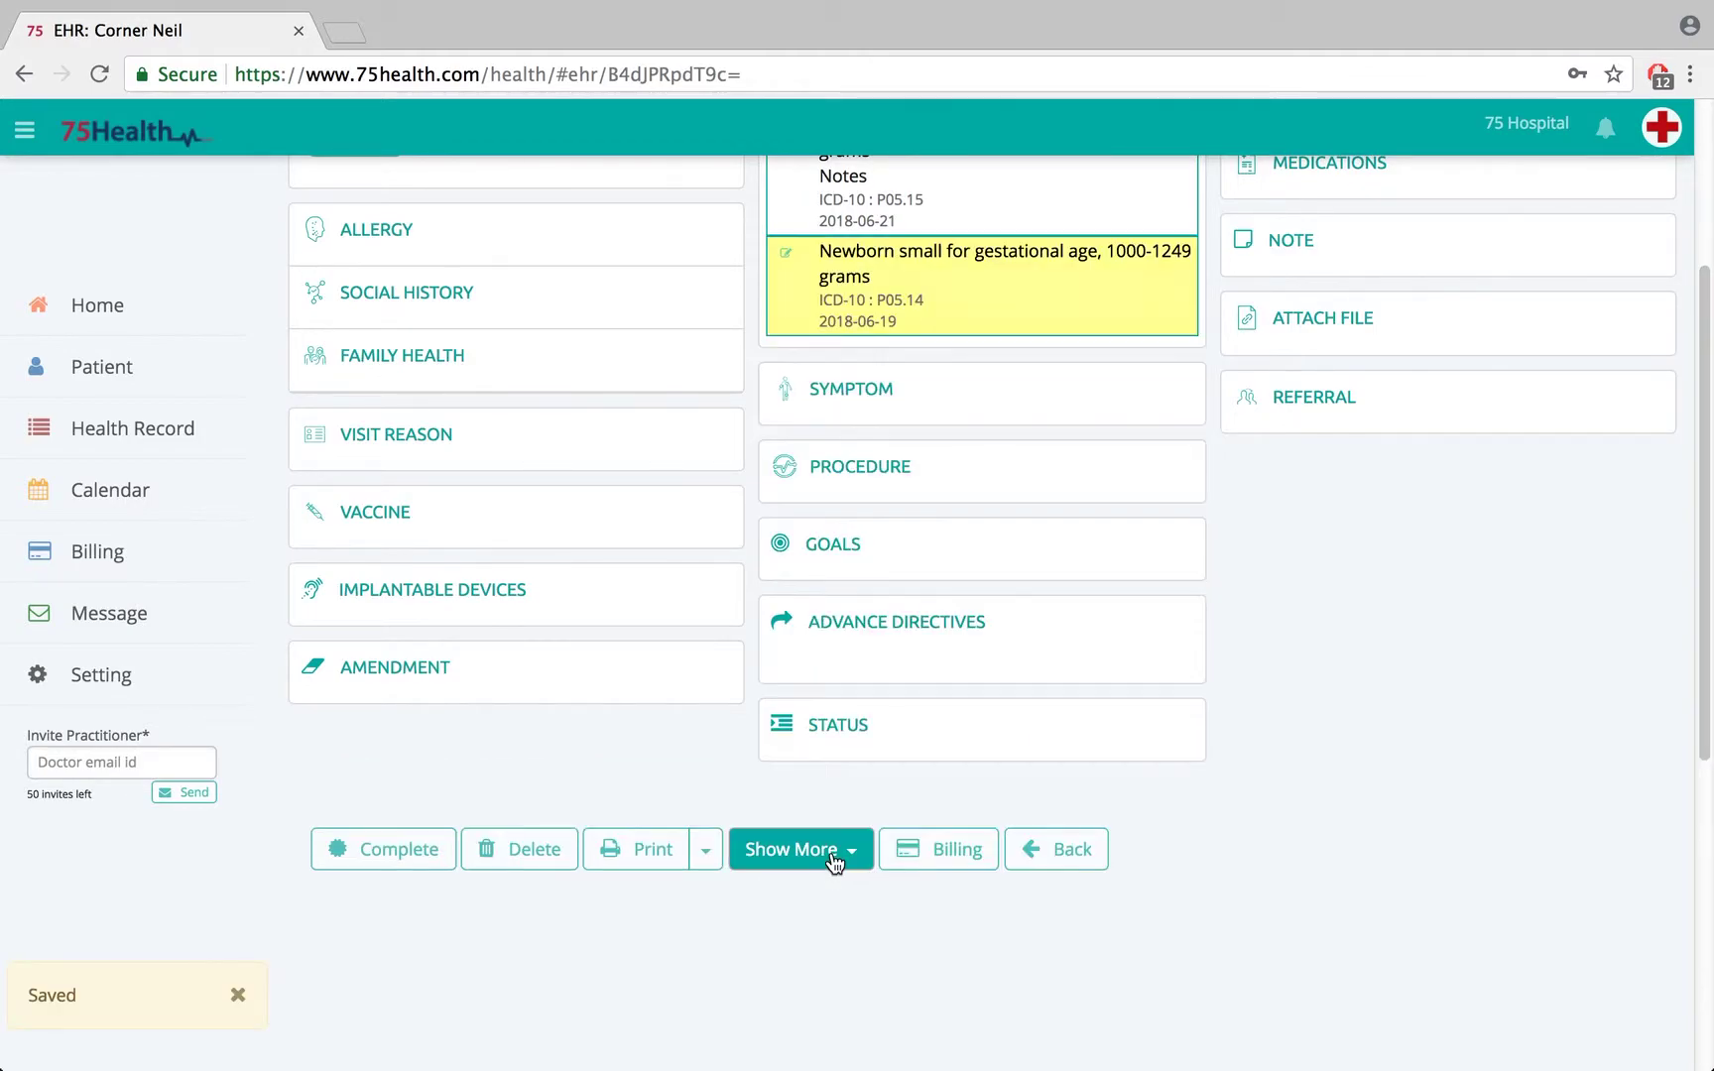
# Filter the favorite problems by label 12, add Newborn small for gestational age, 1250-1499 grams to the record and close the favorites
pyautogui.moveTo(1700, 711); pyautogui.dragTo(1699, 548)
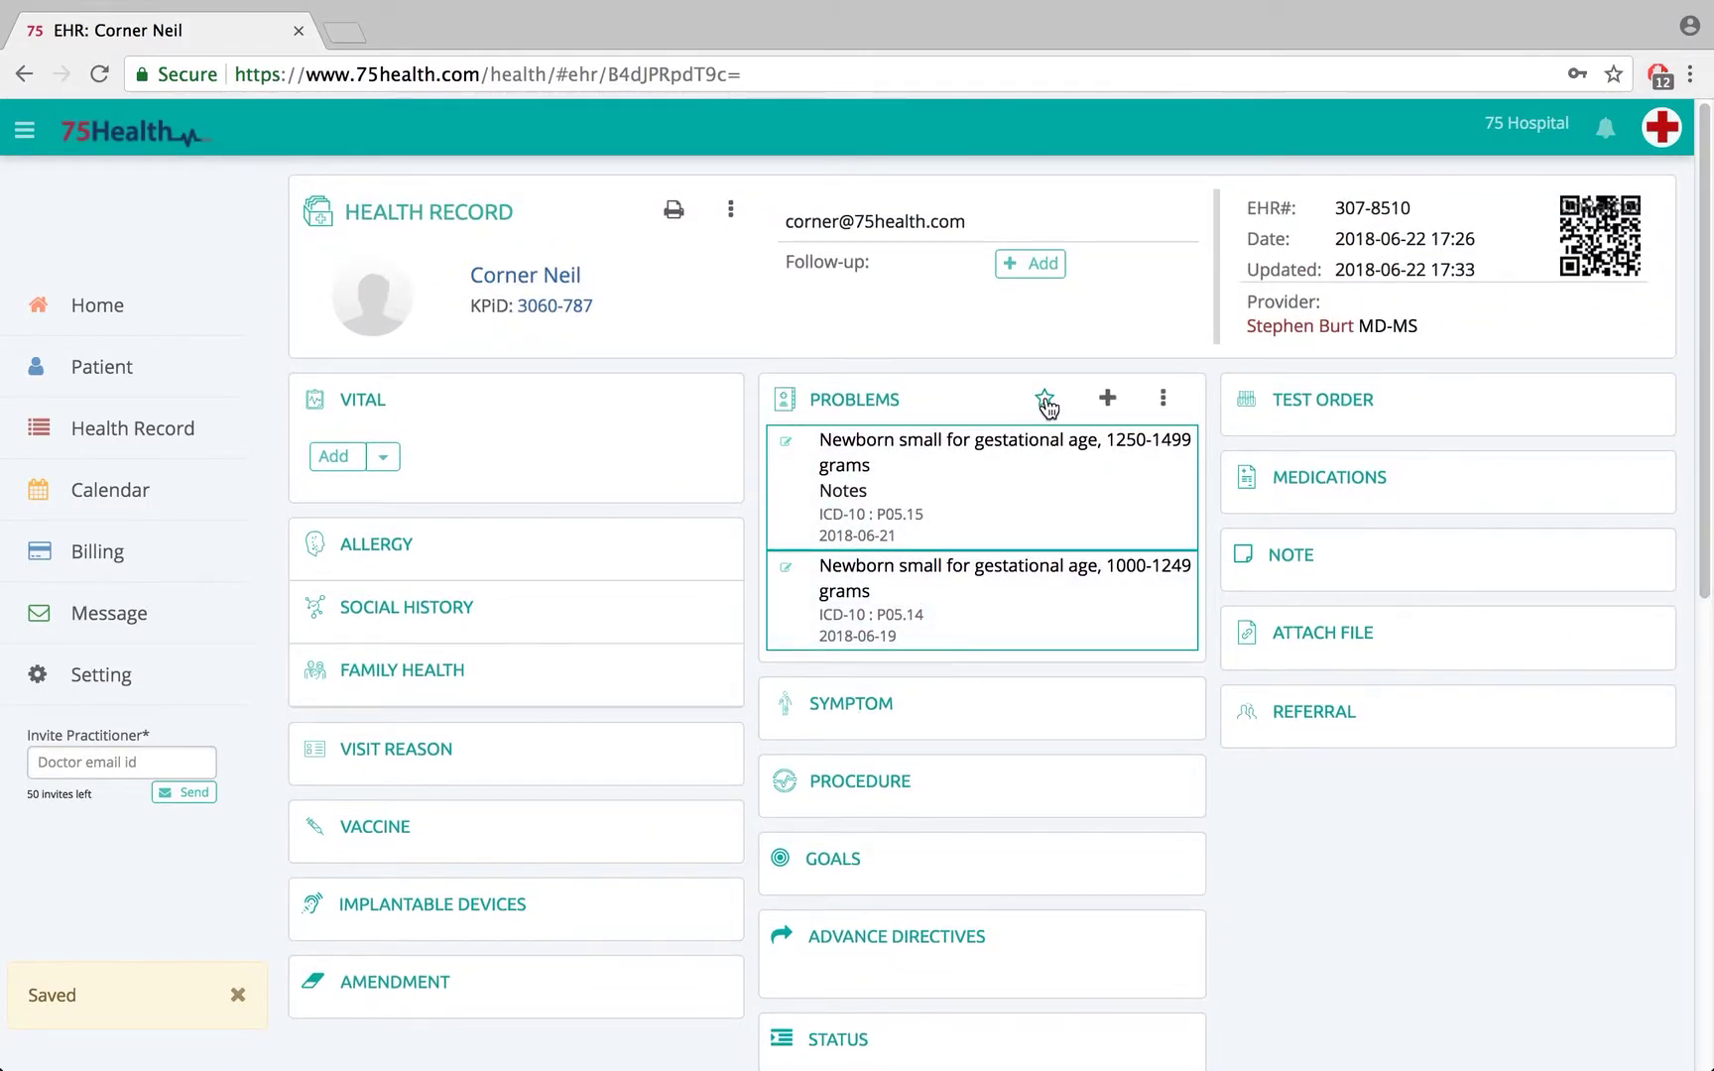
pyautogui.click(1045, 399)
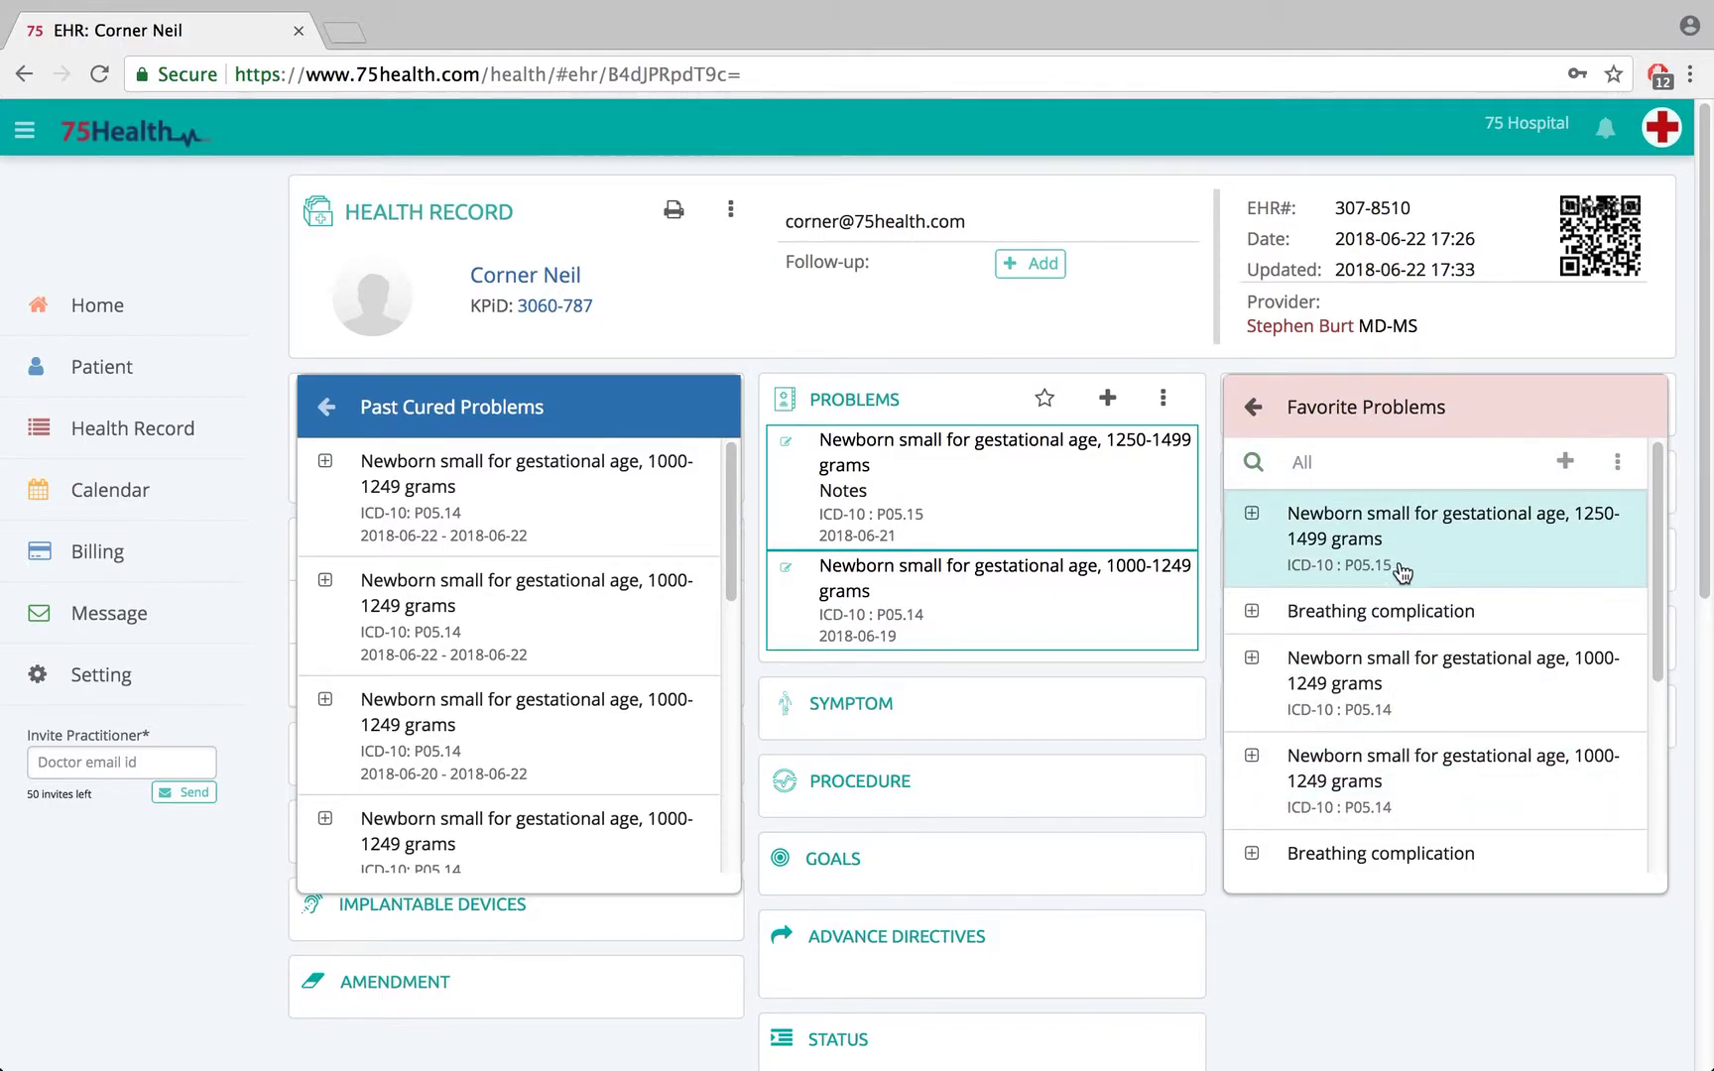
pyautogui.click(1619, 466)
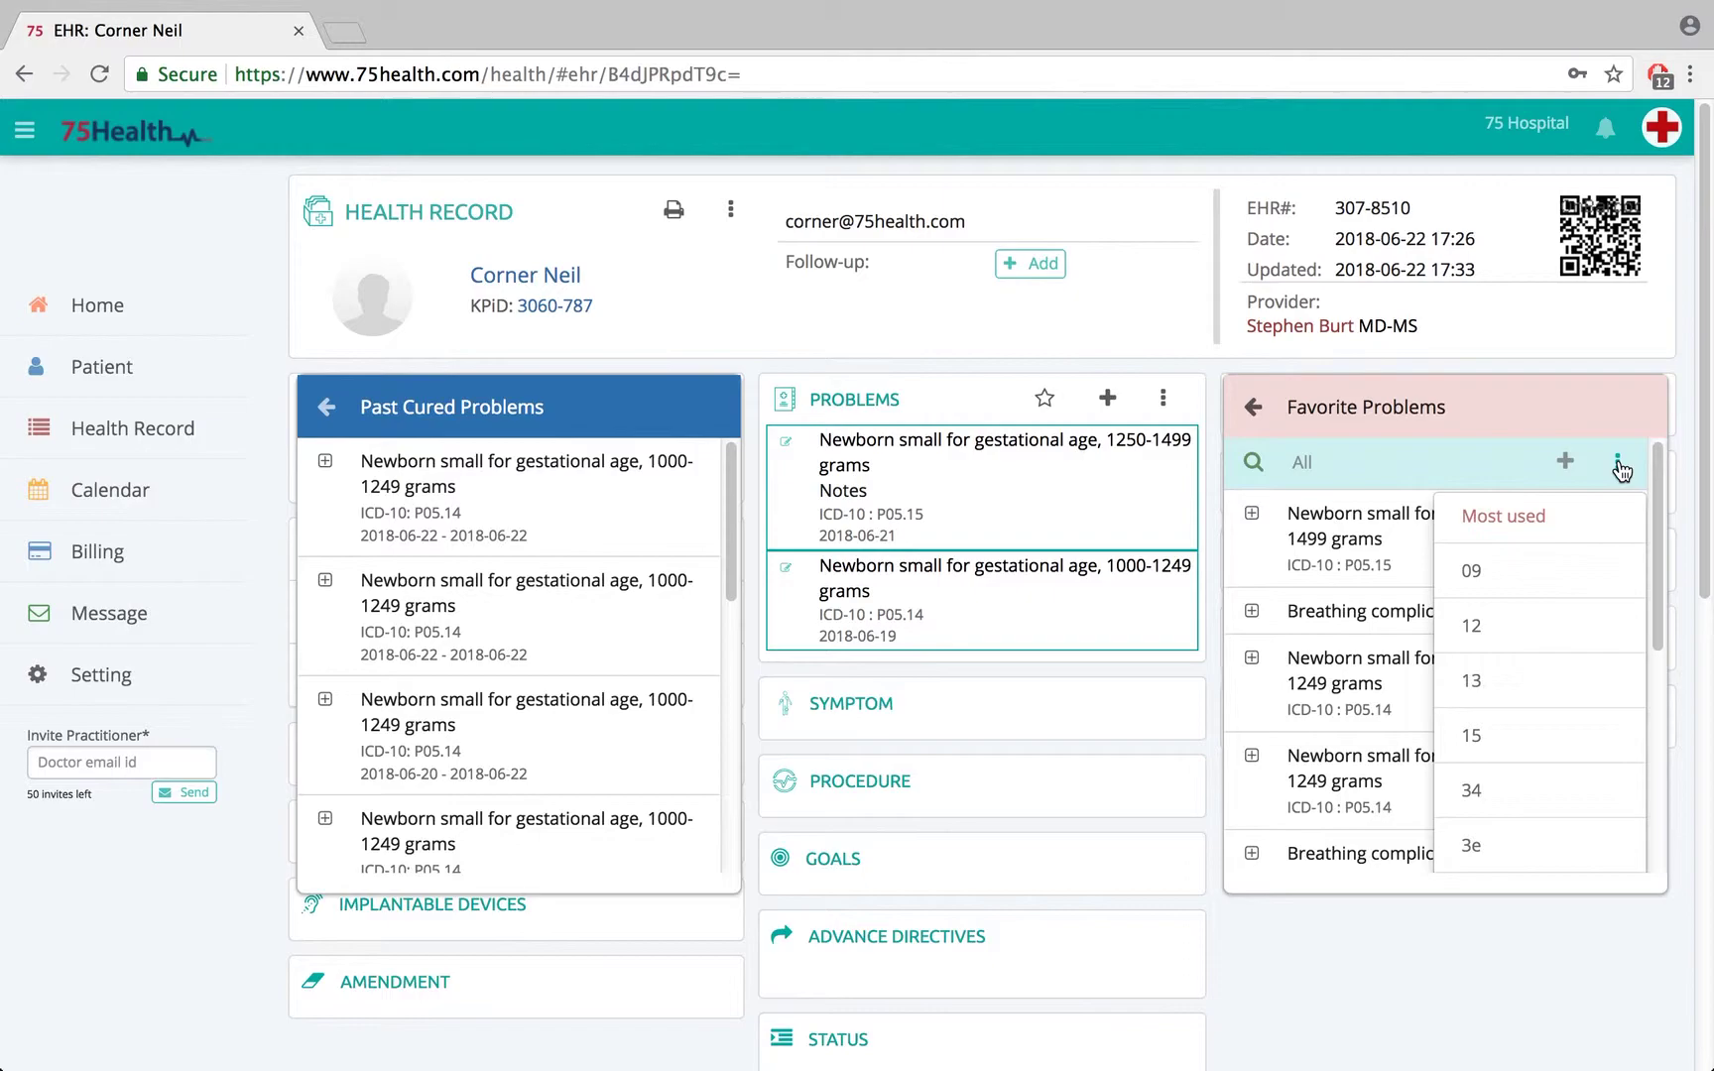
pyautogui.click(1483, 629)
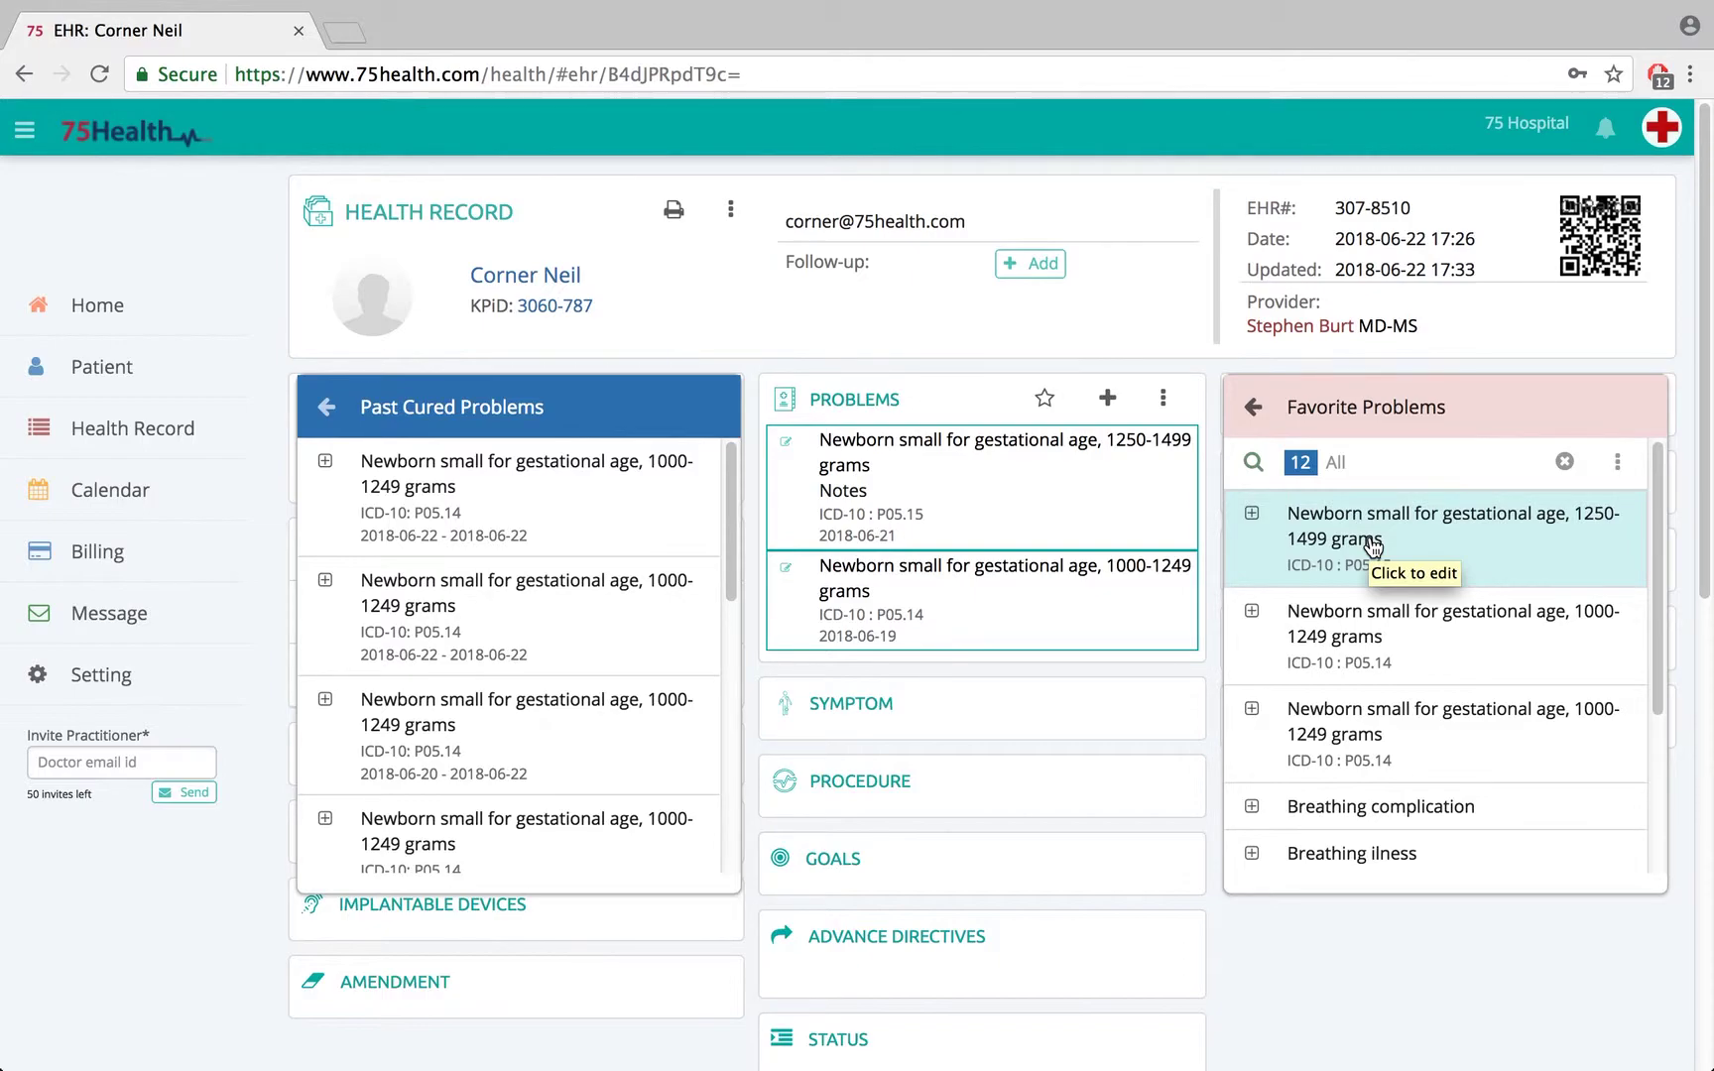
pyautogui.click(1253, 514)
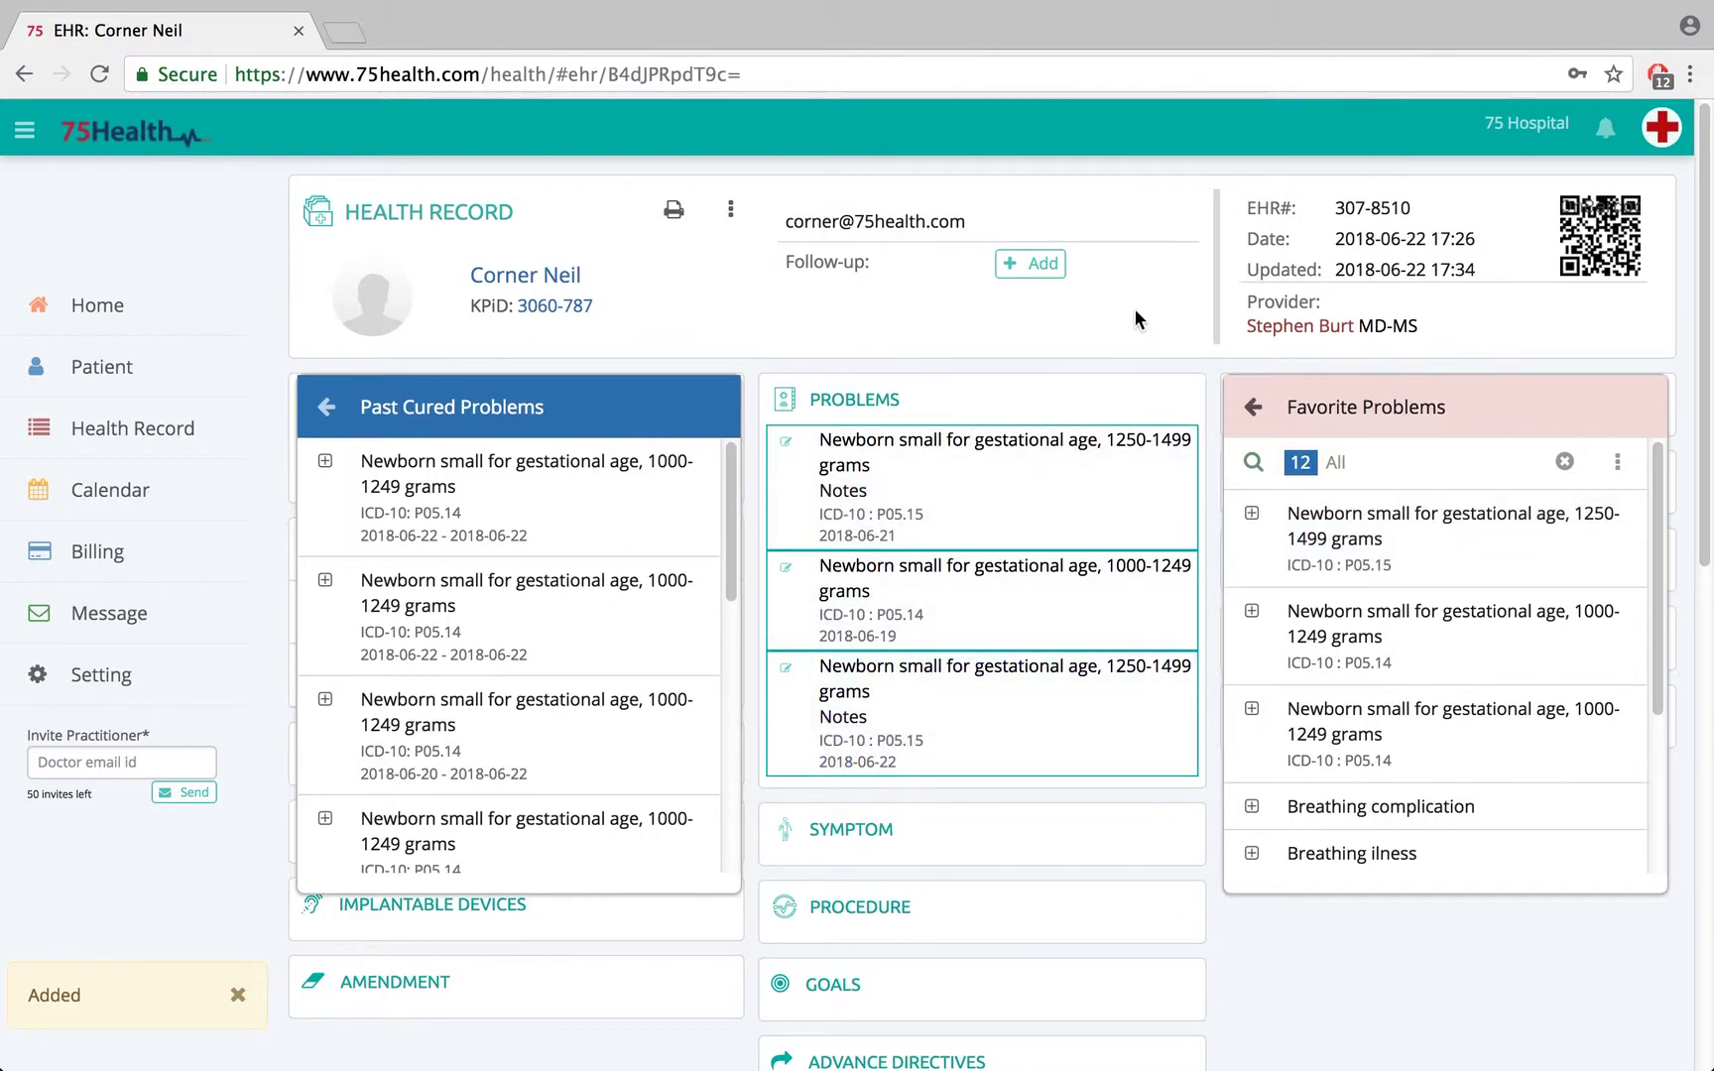
pyautogui.click(1174, 314)
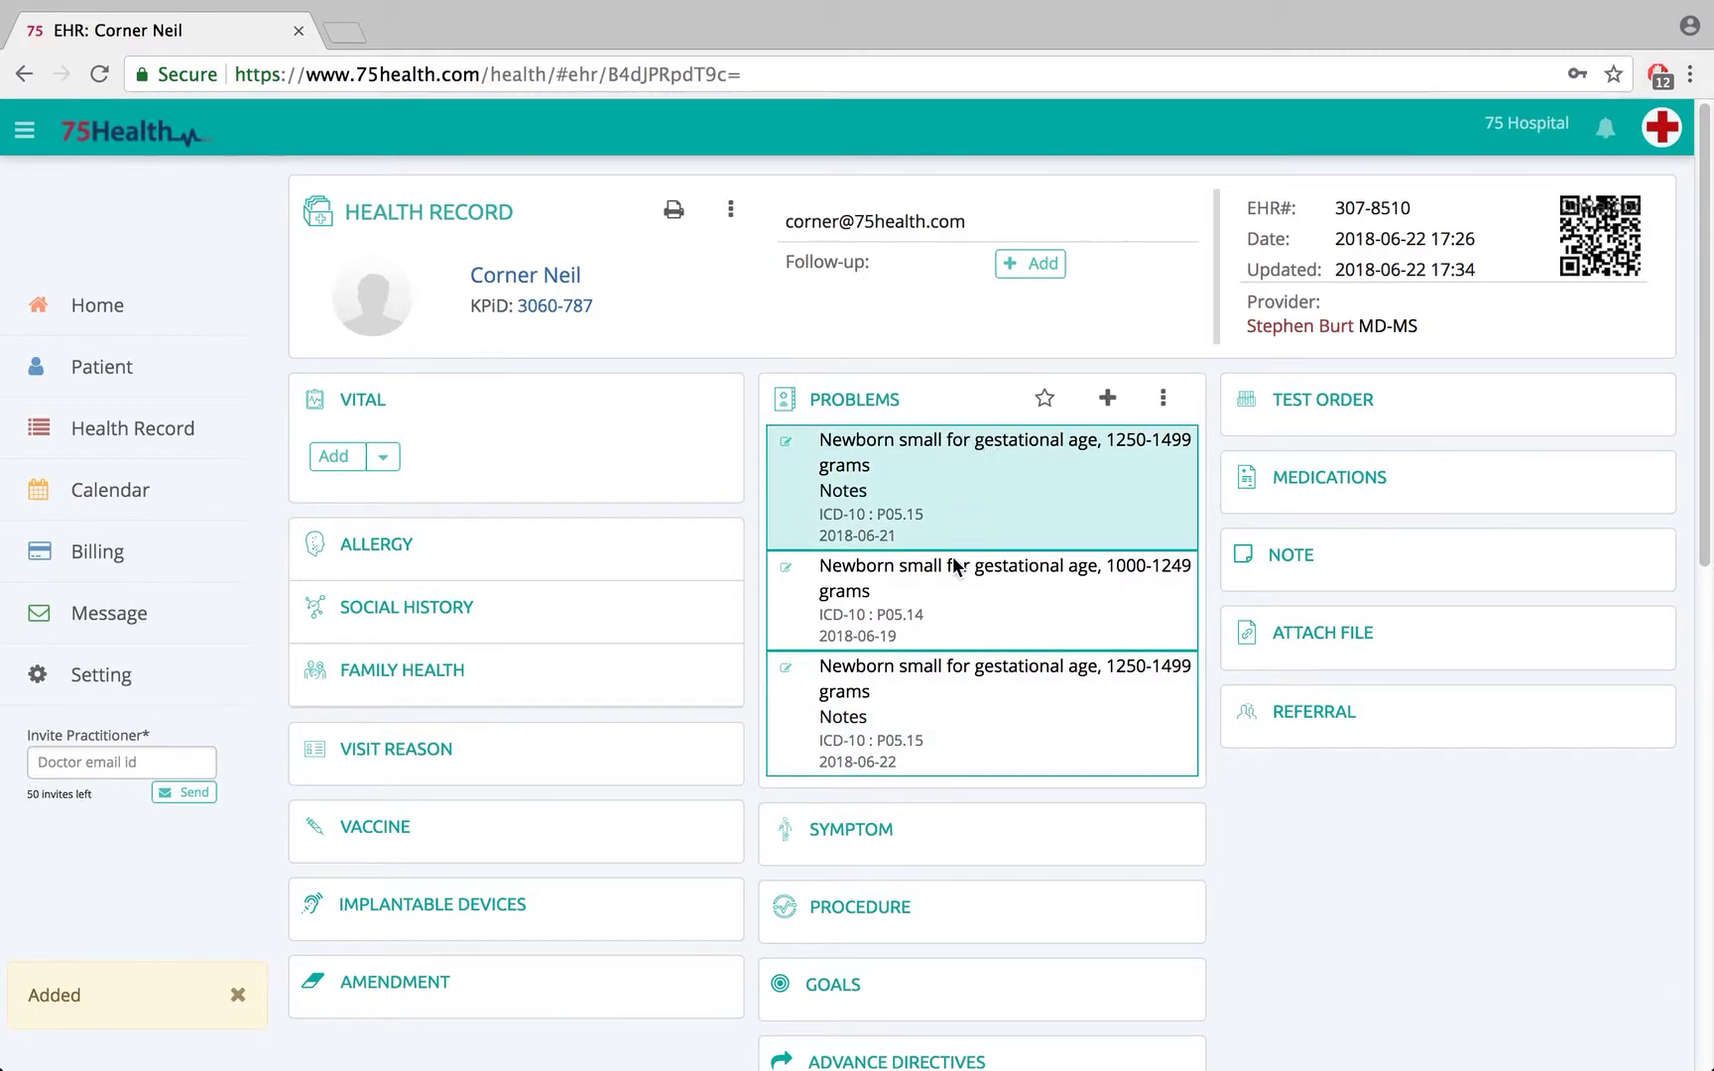
# Change the From Date of the P05.15 problem dated 2018-06-21 to 2018-06-20 and save it
pyautogui.click(990, 699)
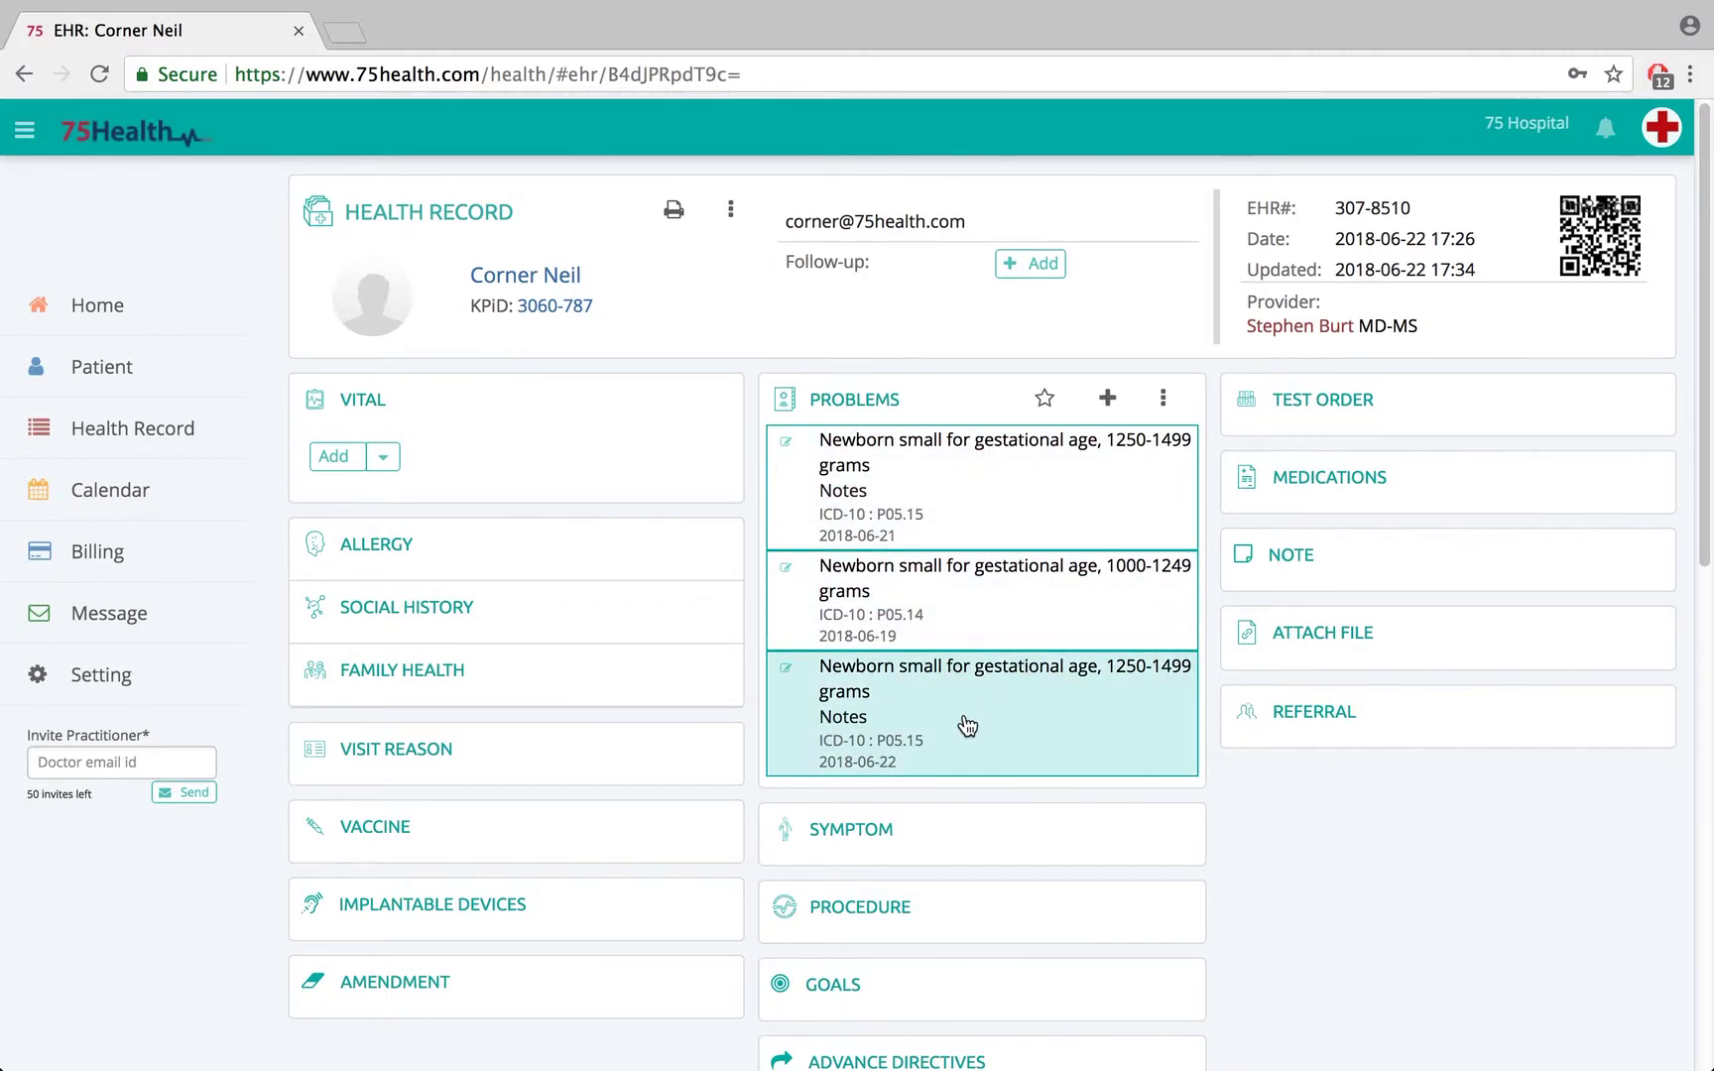
pyautogui.click(966, 512)
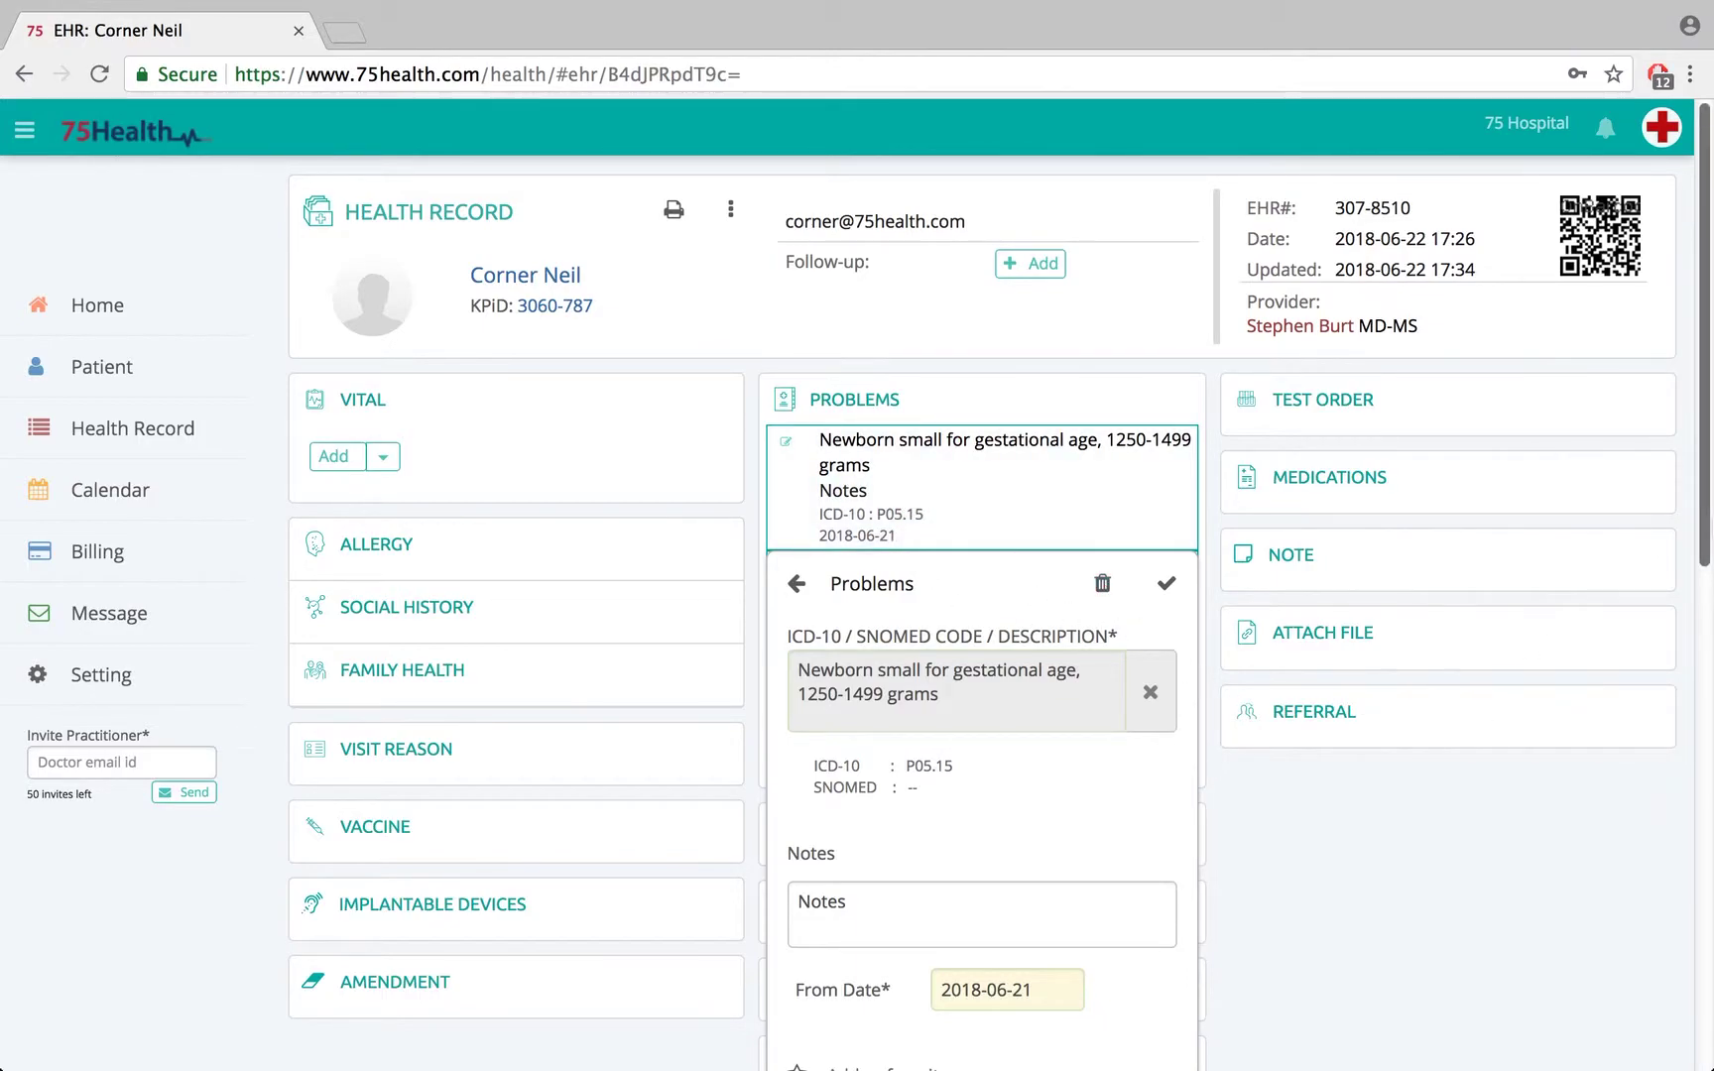
pyautogui.scroll(-3, 1686, 527)
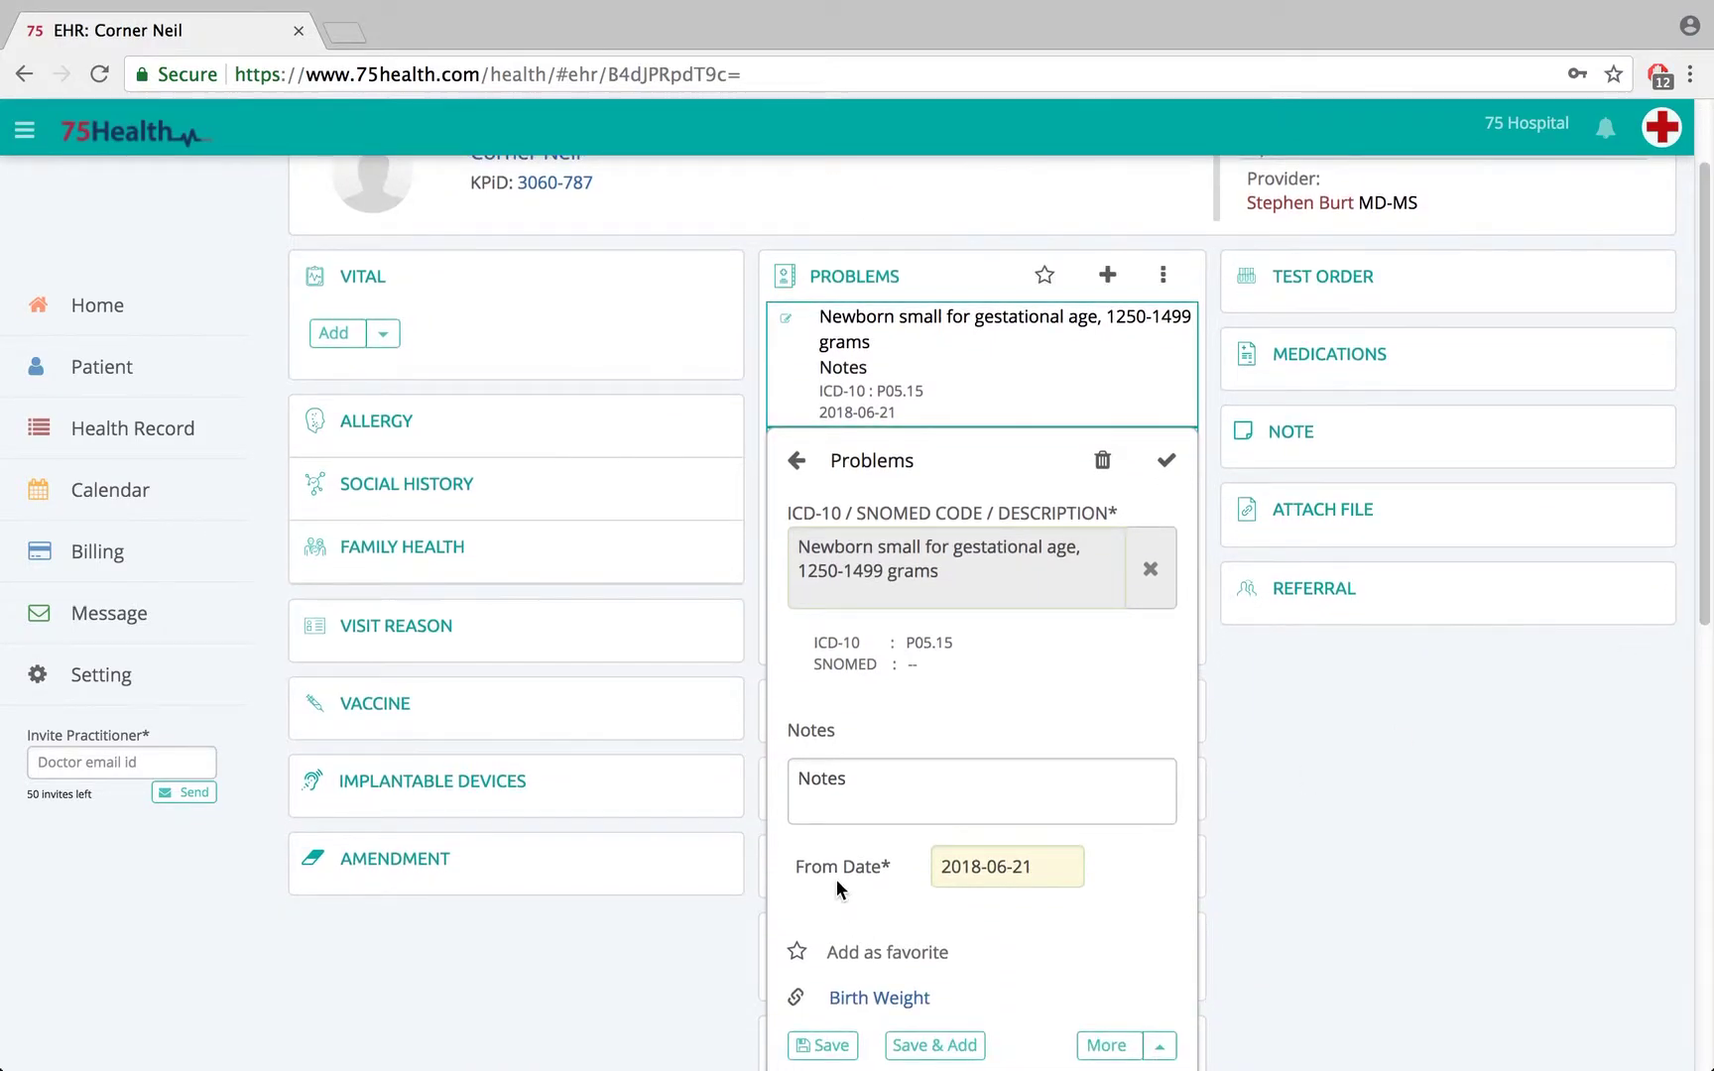
pyautogui.click(1010, 865)
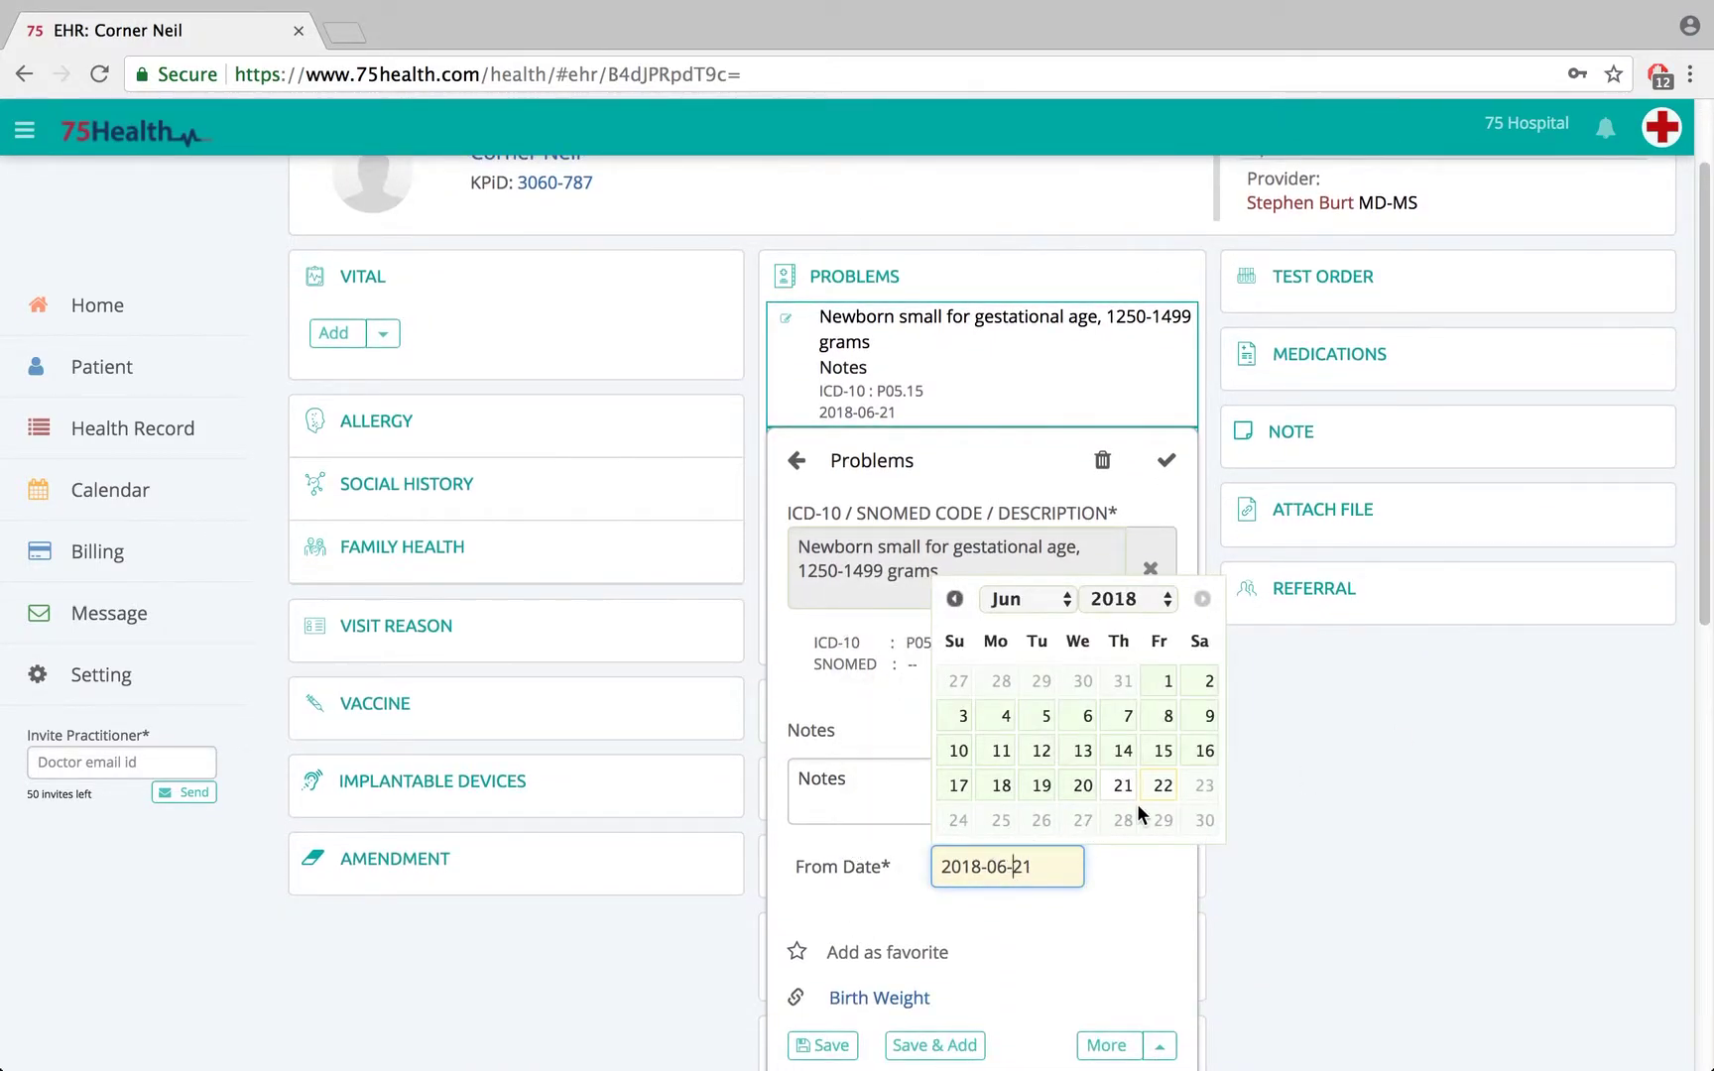
pyautogui.click(1082, 786)
pyautogui.moveTo(1702, 607); pyautogui.dragTo(1702, 693)
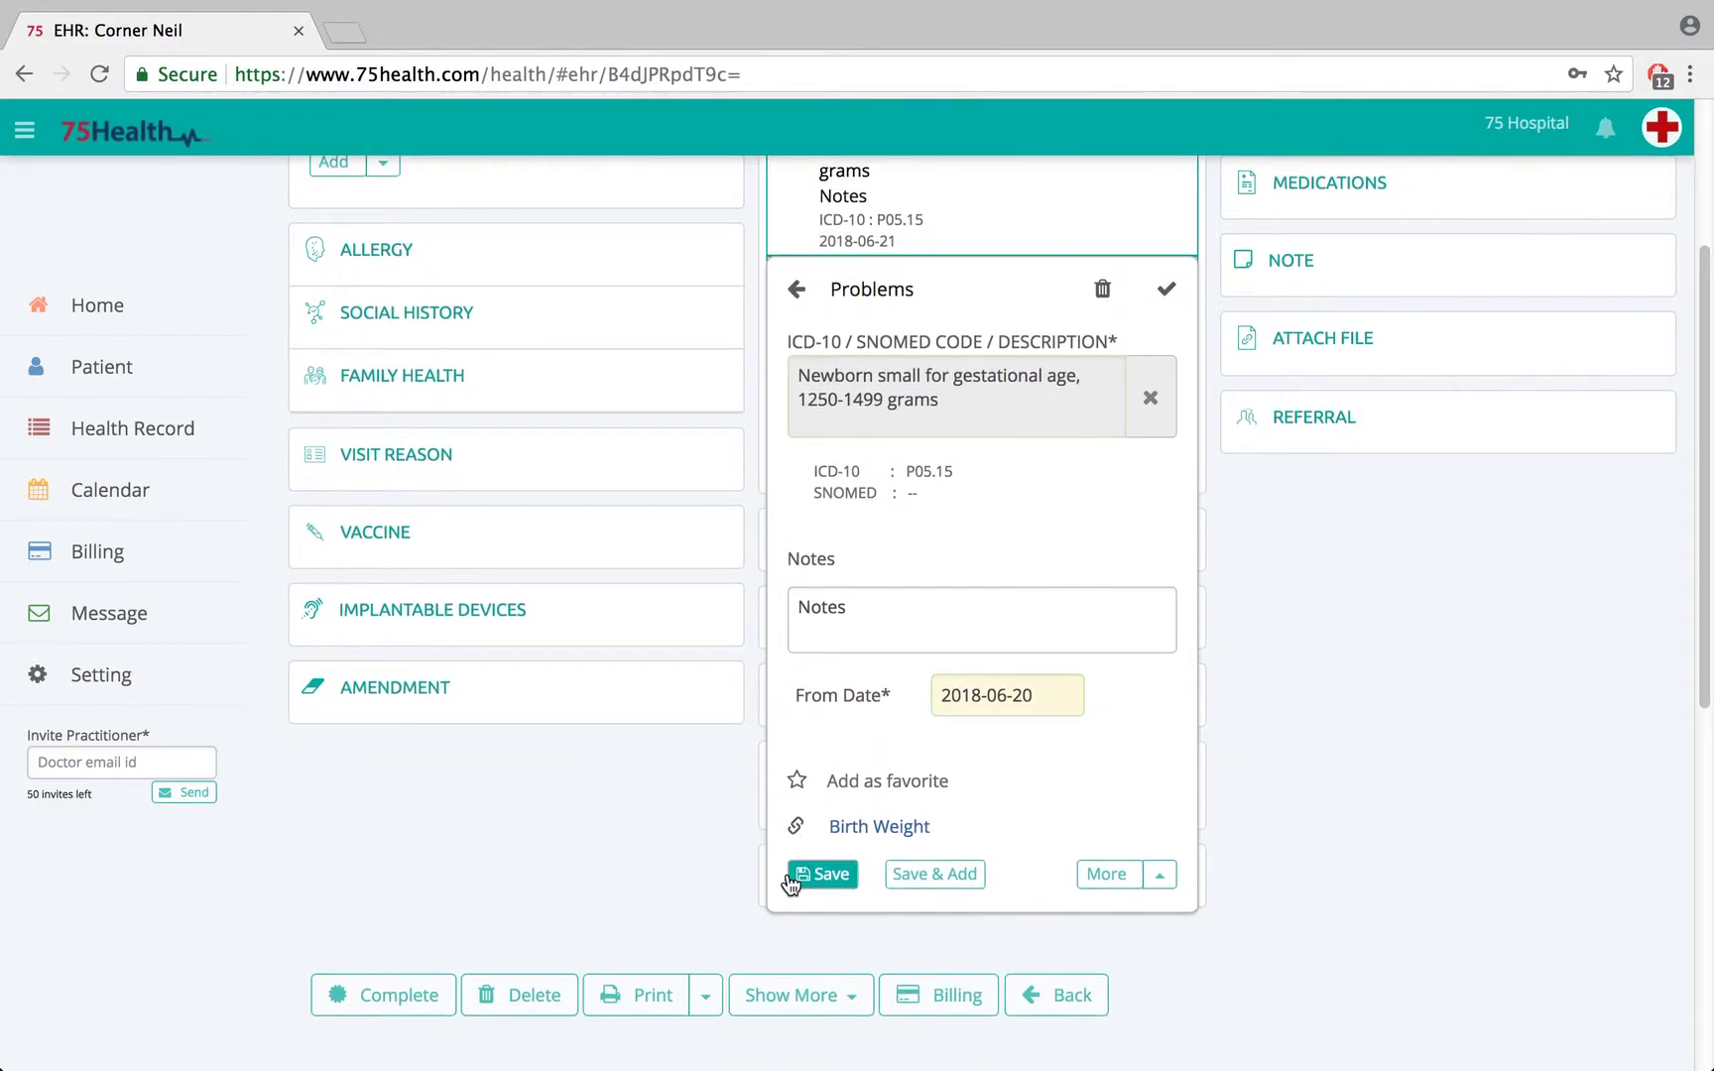
pyautogui.moveTo(1702, 688); pyautogui.dragTo(1702, 535)
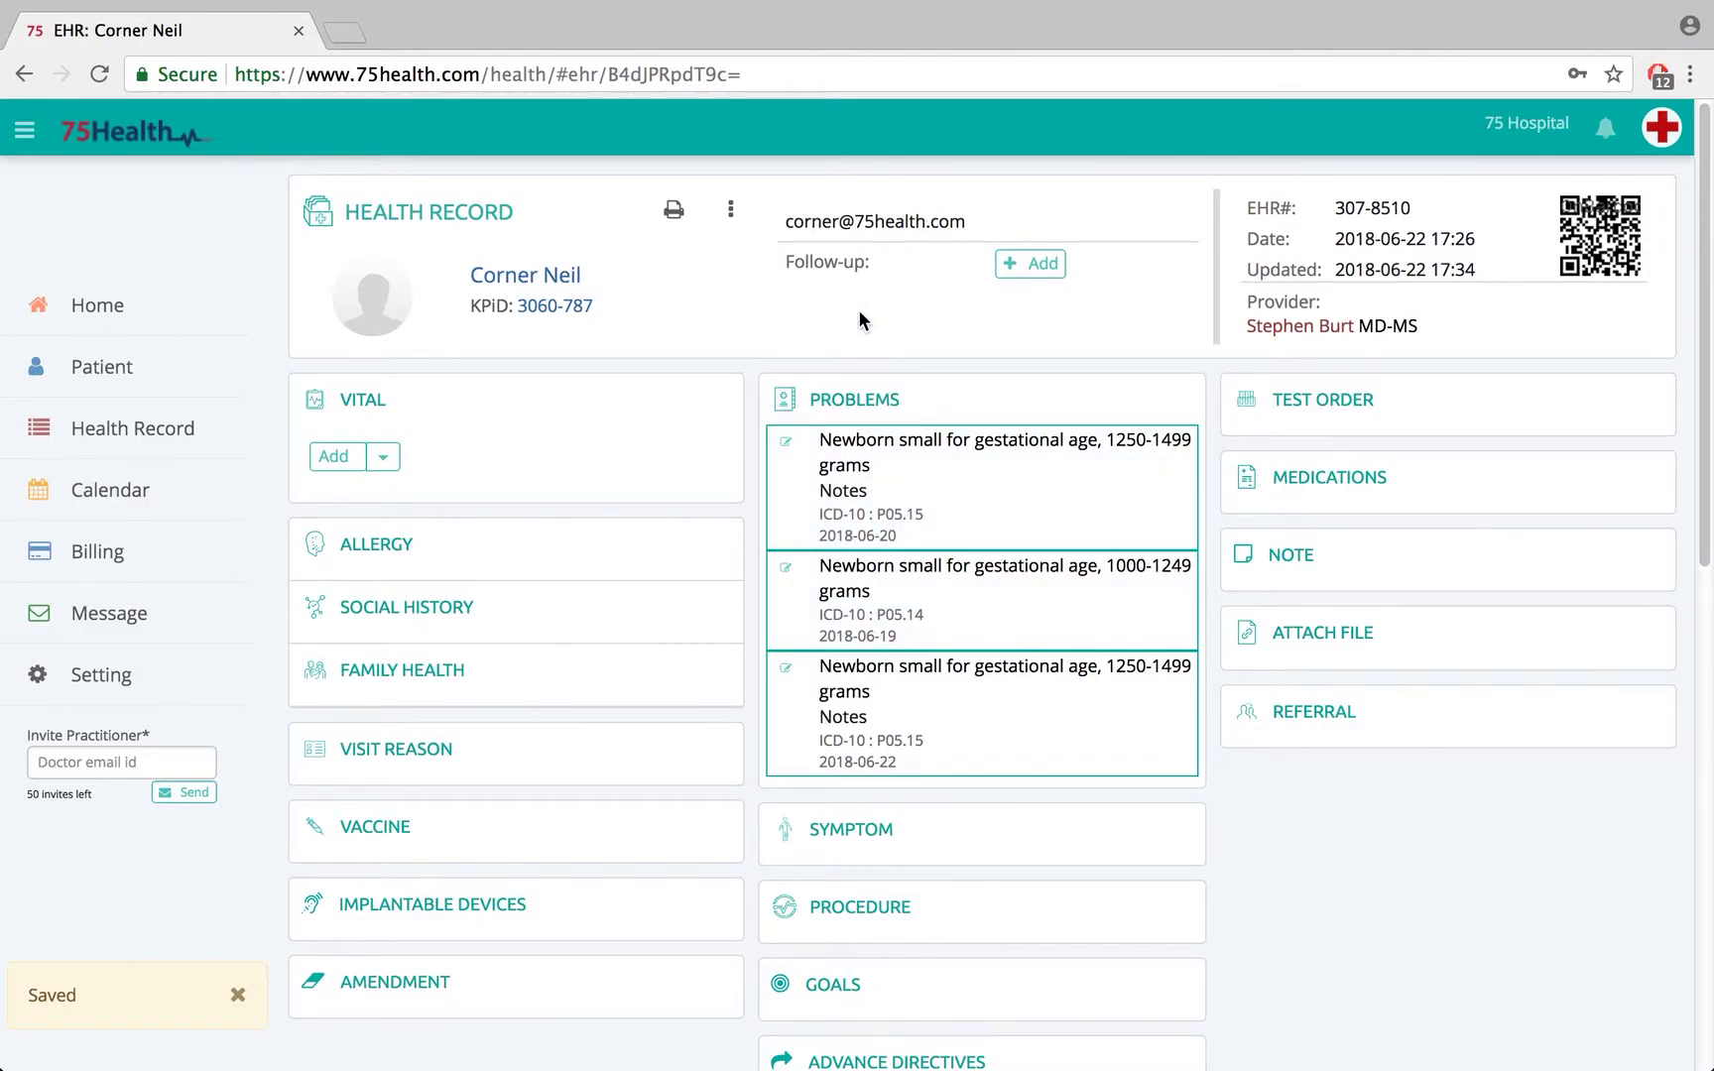
# Start a new health record for the same patient and mark the P05.15 problem dated 2018-06-20 as cured
pyautogui.click(162, 458)
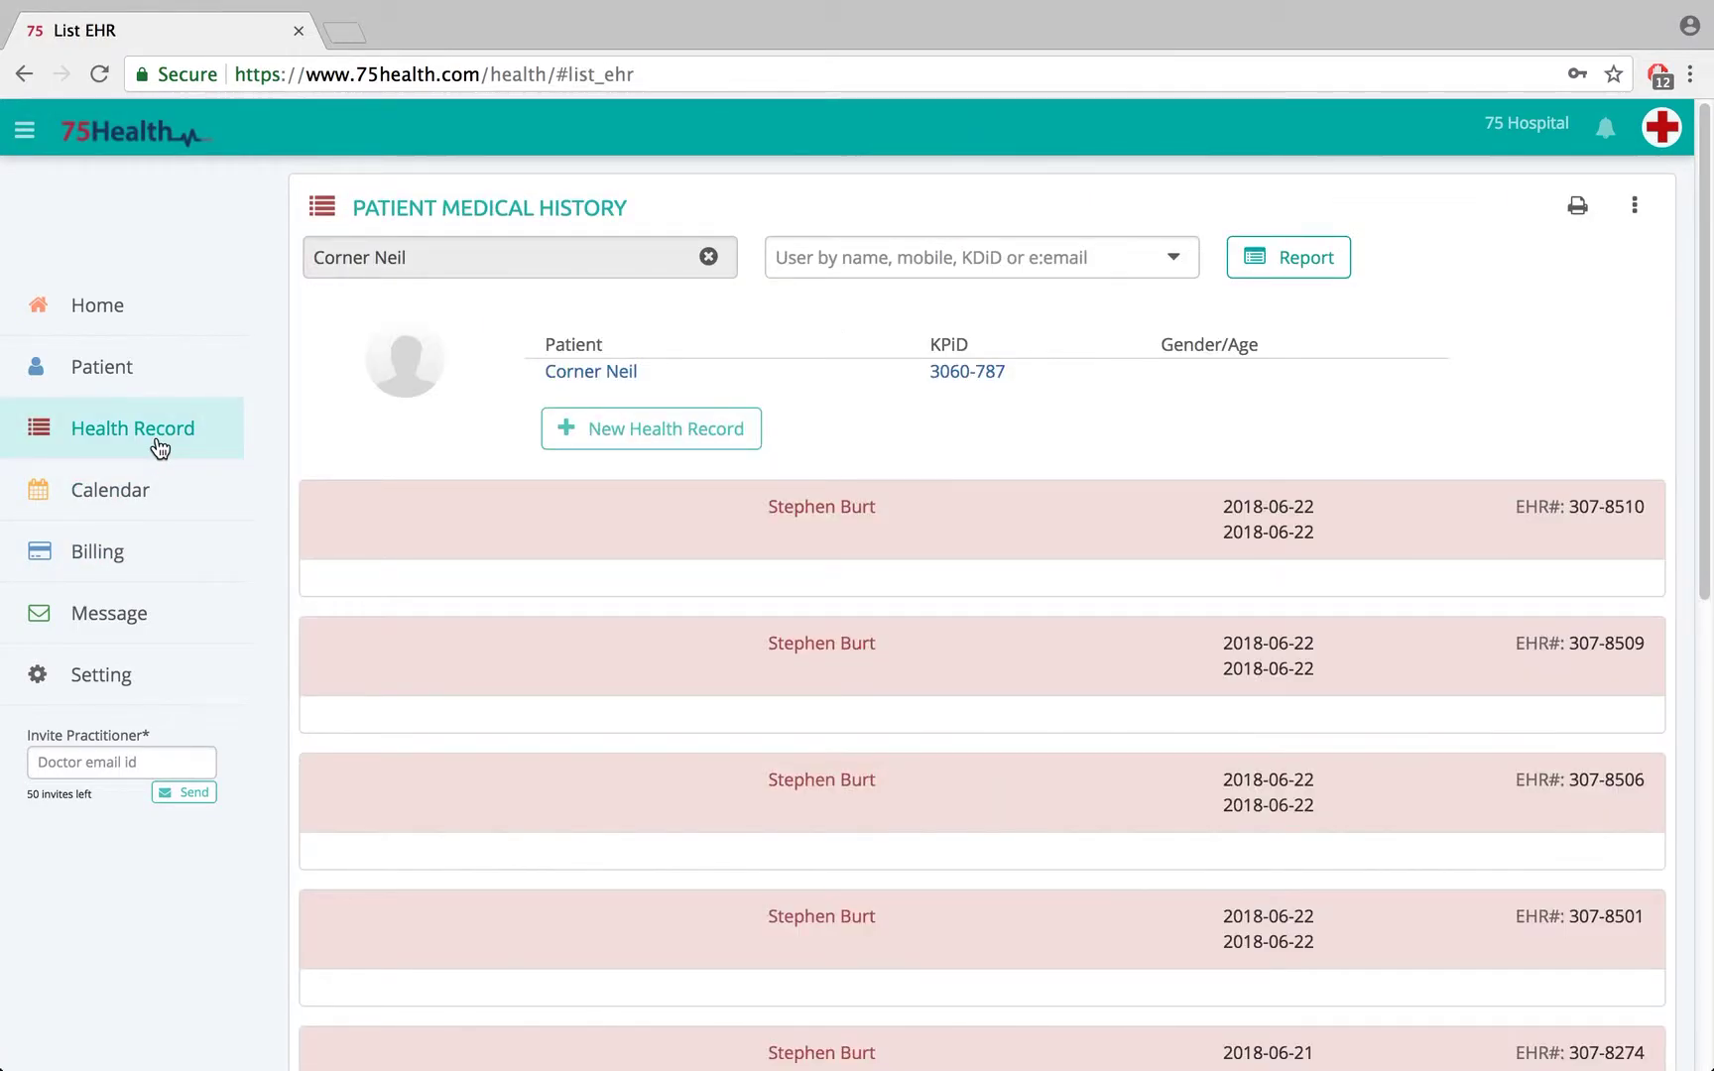
pyautogui.click(608, 444)
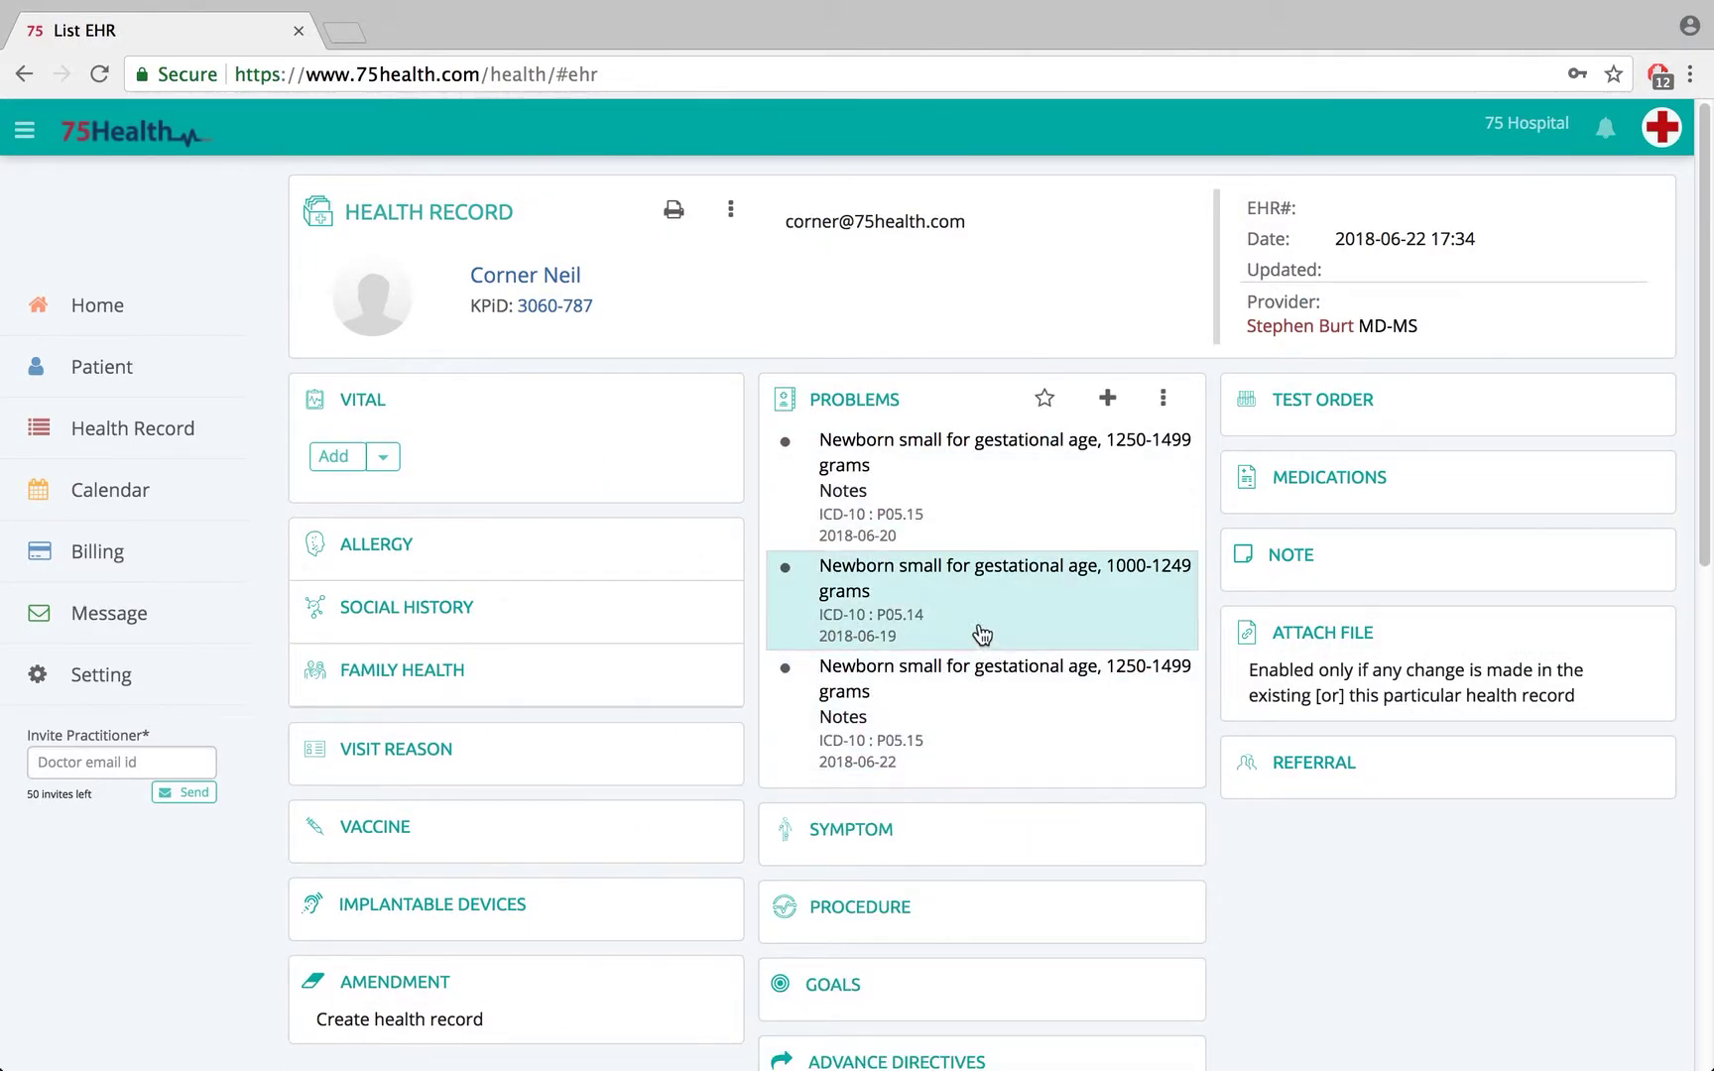
pyautogui.click(955, 522)
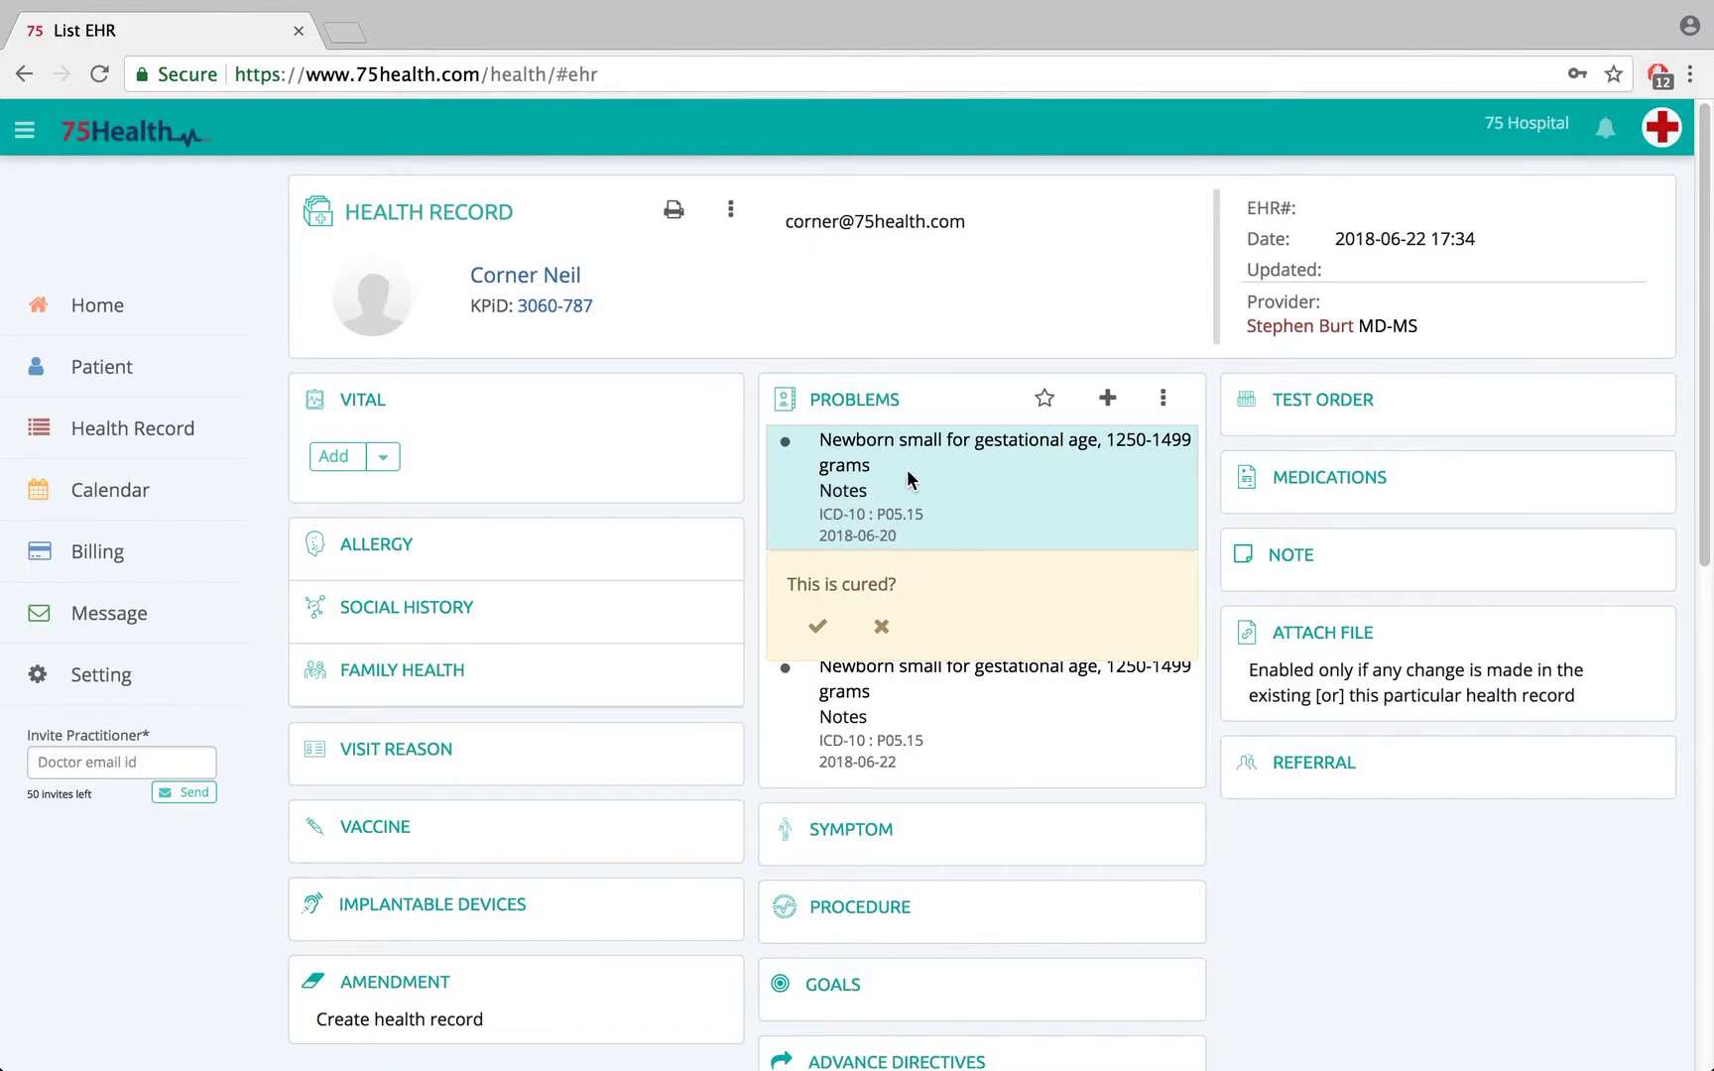
pyautogui.click(824, 621)
# Open the past cured problems and add the P05.15 problem dated 2018-06-20 back to the health record
pyautogui.click(1163, 403)
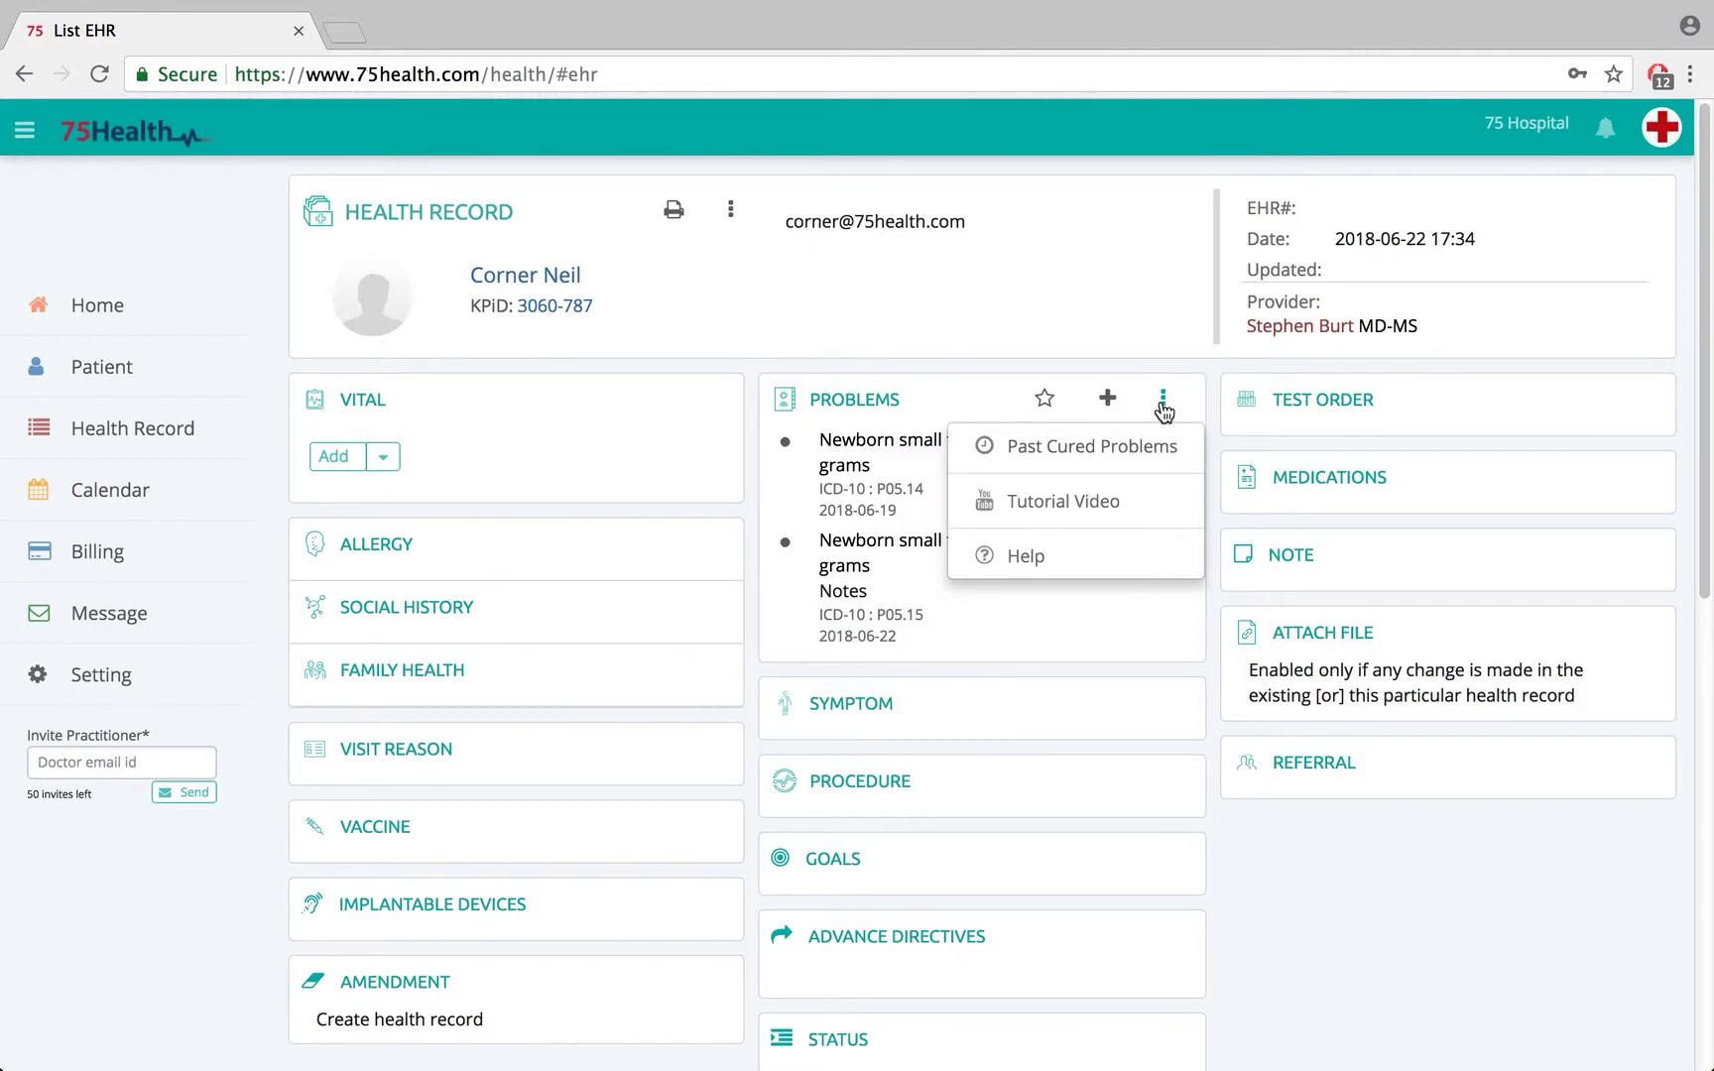
pyautogui.click(1105, 456)
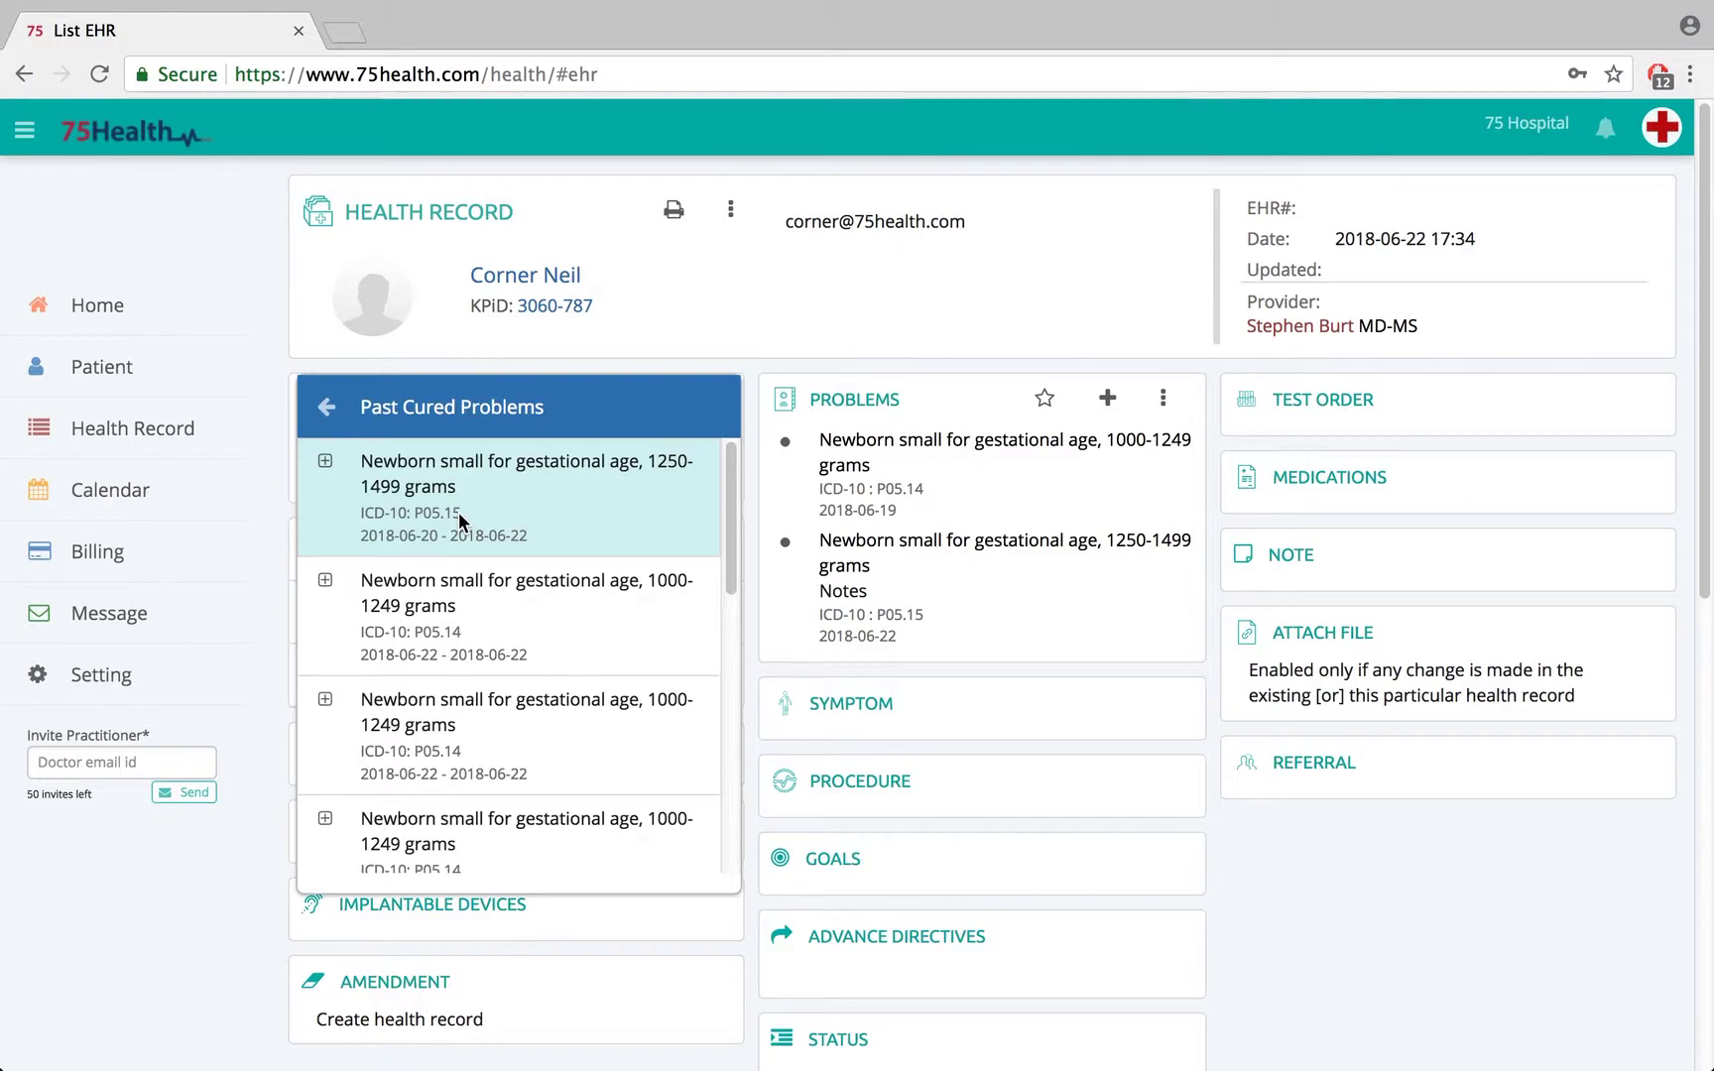
pyautogui.click(326, 465)
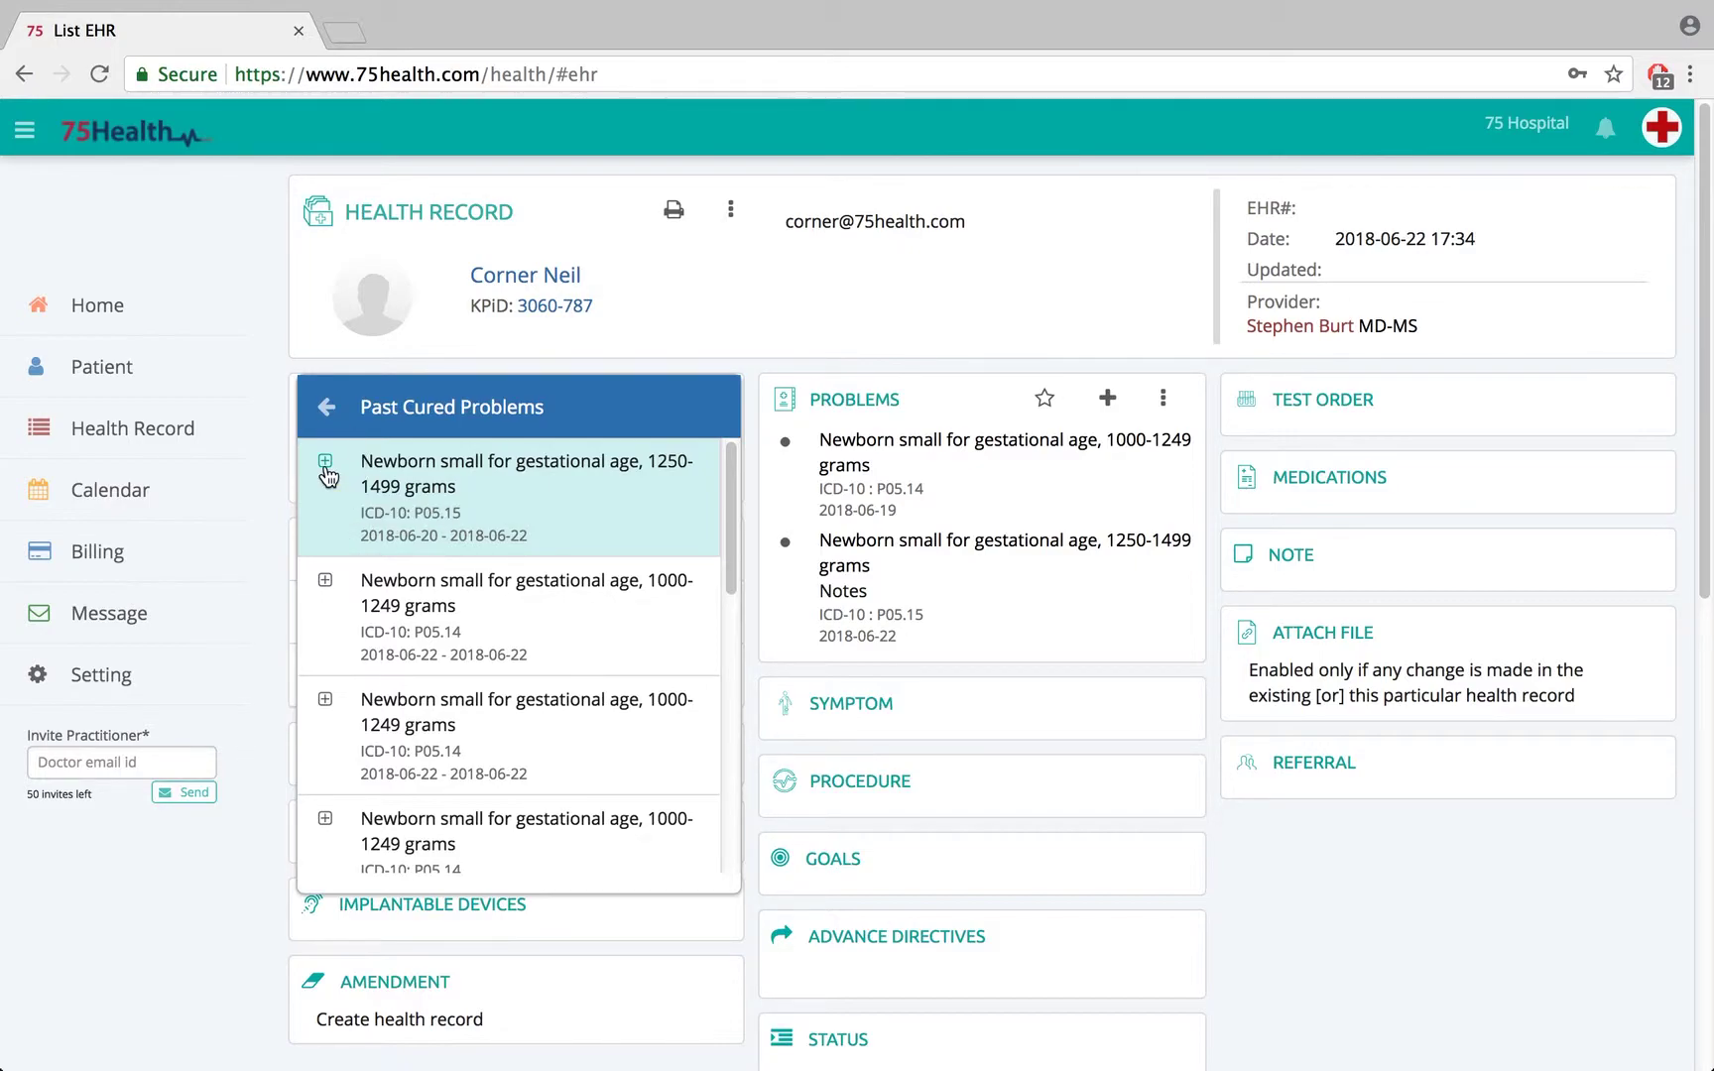